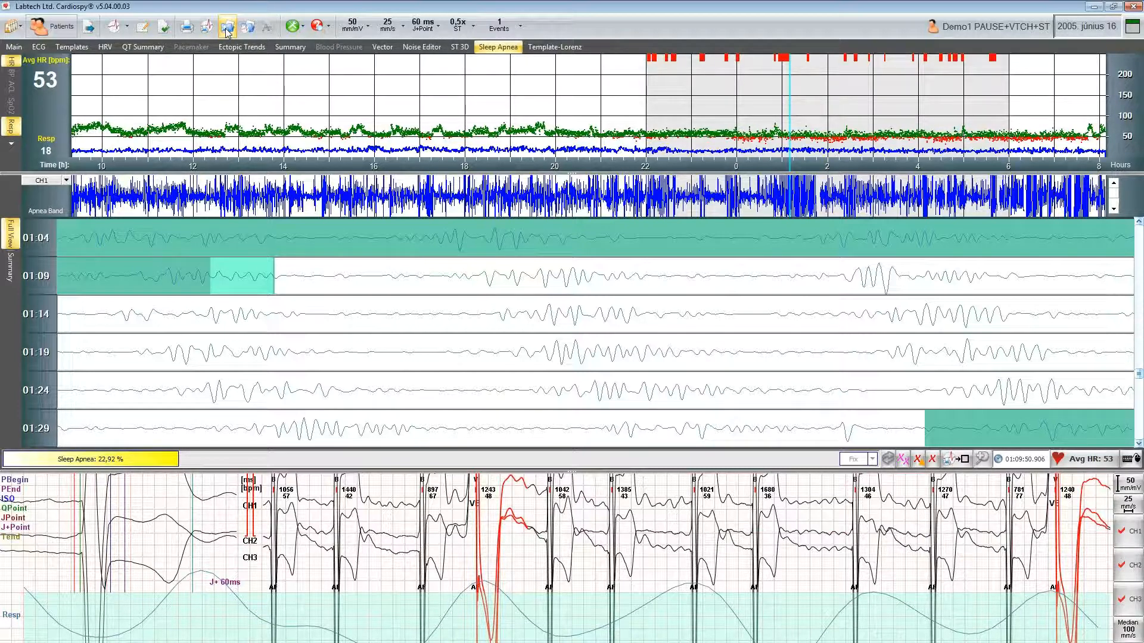
Open the report print window and exclude Full ECG (Total), HR min/max, Trends, Summary IV, Summary III and Summary II from printing
left_click(187, 28)
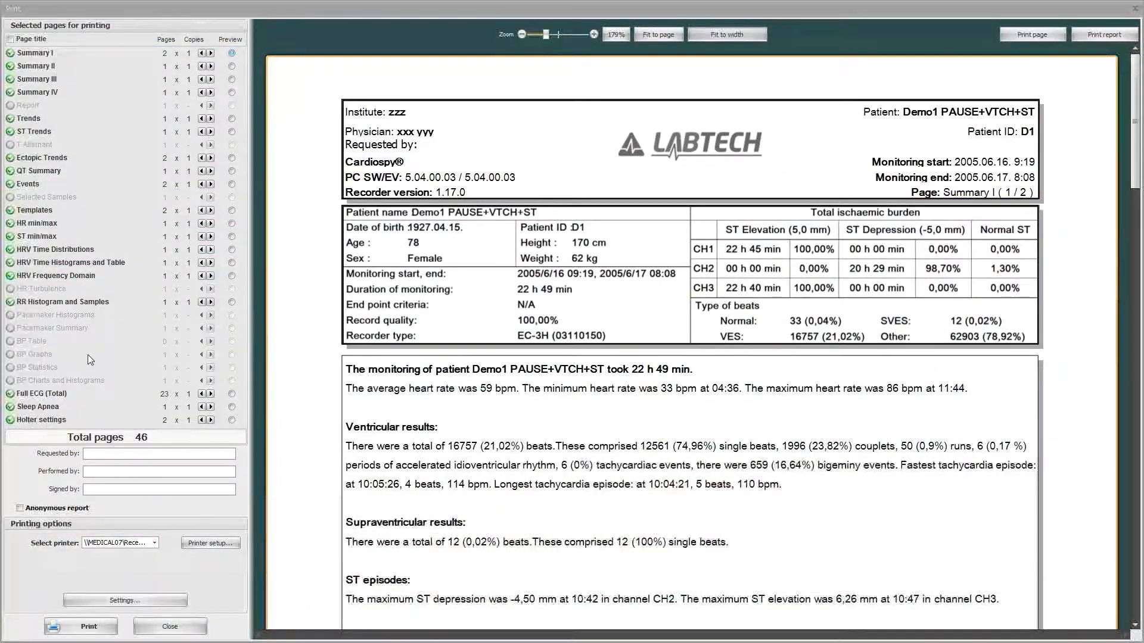
left_click(86, 277)
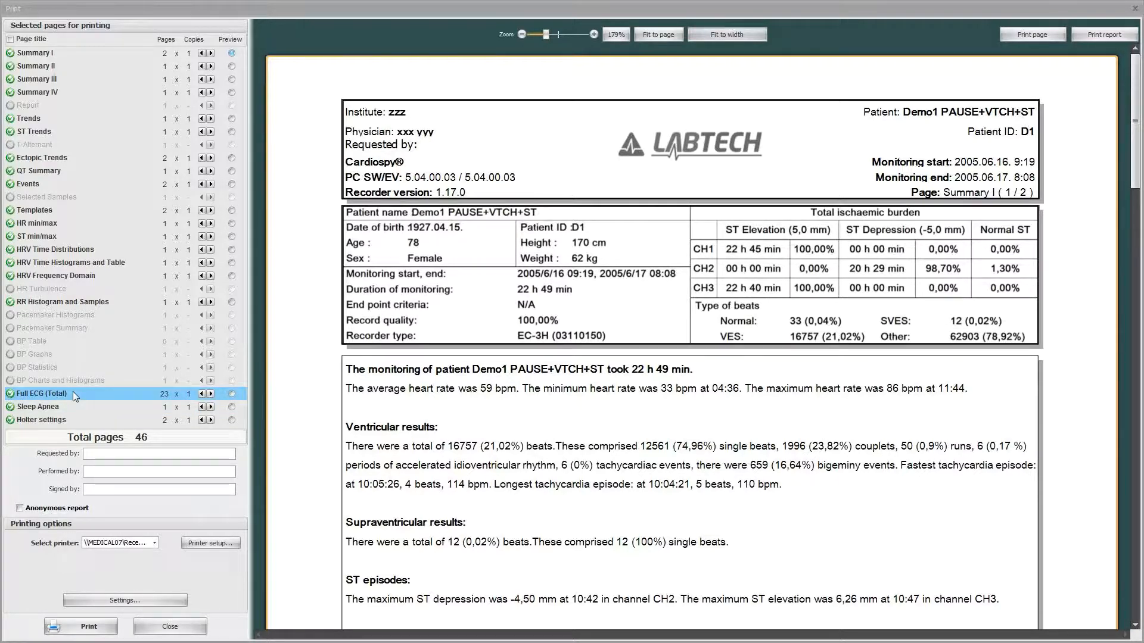
left_click(10, 394)
left_click(11, 224)
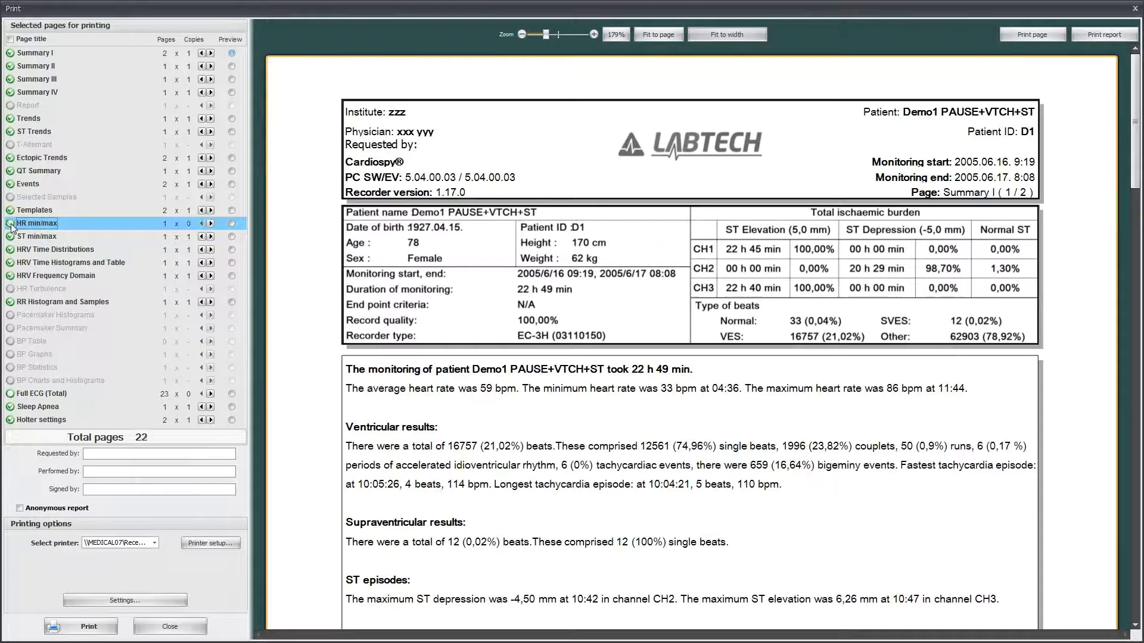
left_click(11, 119)
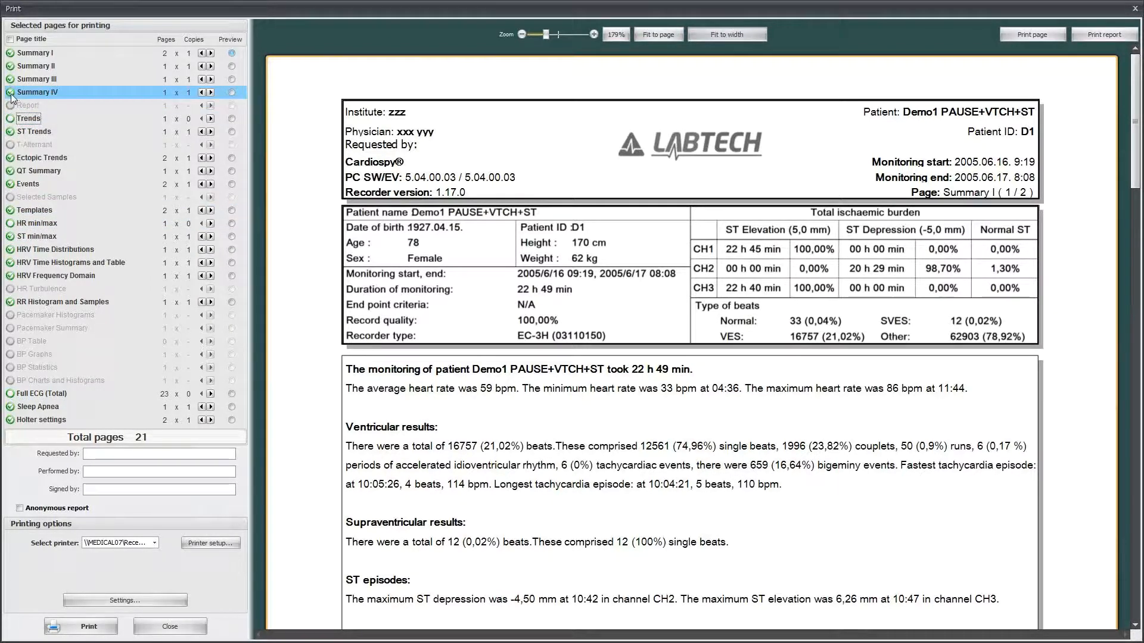
left_click(11, 93)
left_click(10, 80)
left_click(10, 67)
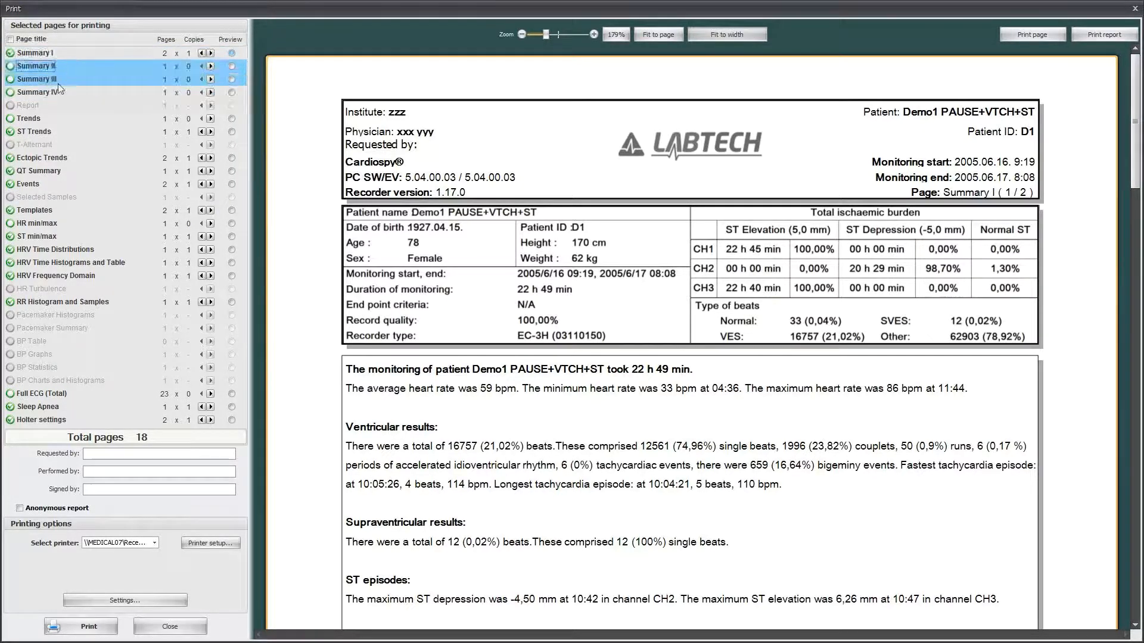
Preview the Templates, Sleep Apnea and Summary I pages of the report
left_click(232, 210)
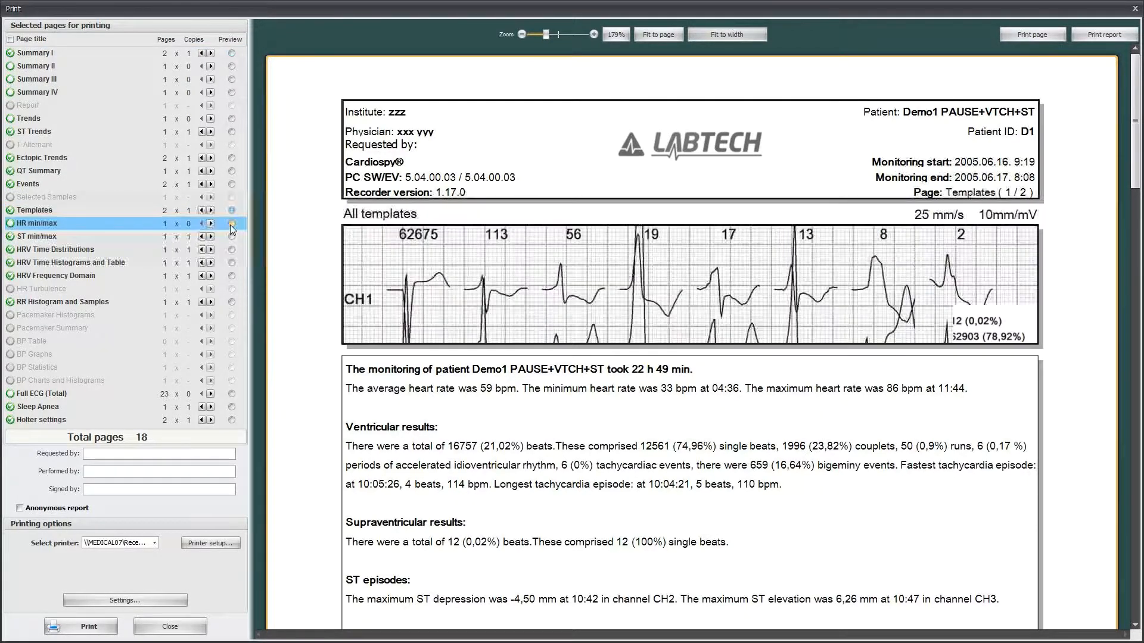
left_click(232, 407)
scroll(1139, 237, "down", 1)
left_click_drag(1139, 237, 1136, 224)
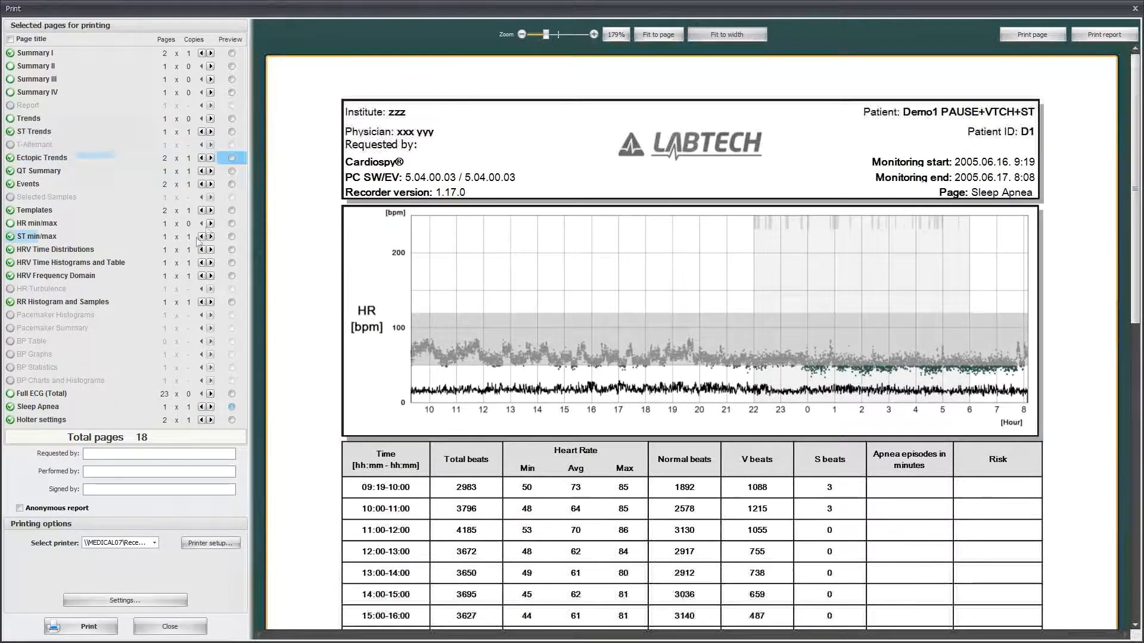
left_click(232, 53)
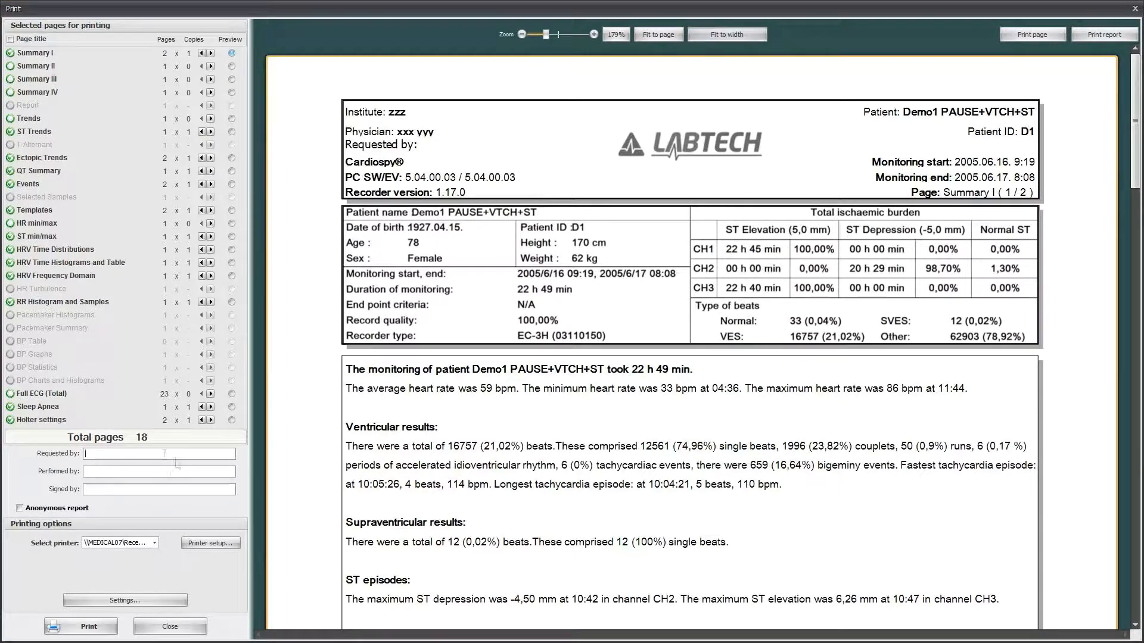
Set the colour mode to Colour in the print settings
left_click(152, 491)
left_click(146, 599)
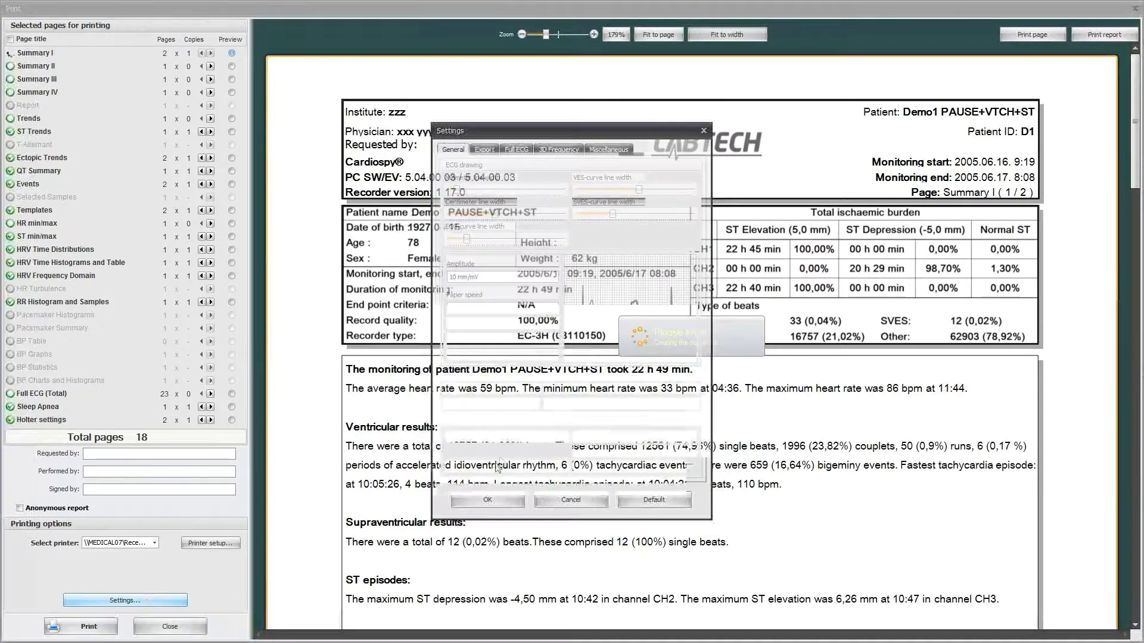
left_click_drag(637, 127, 355, 132)
left_click(403, 455)
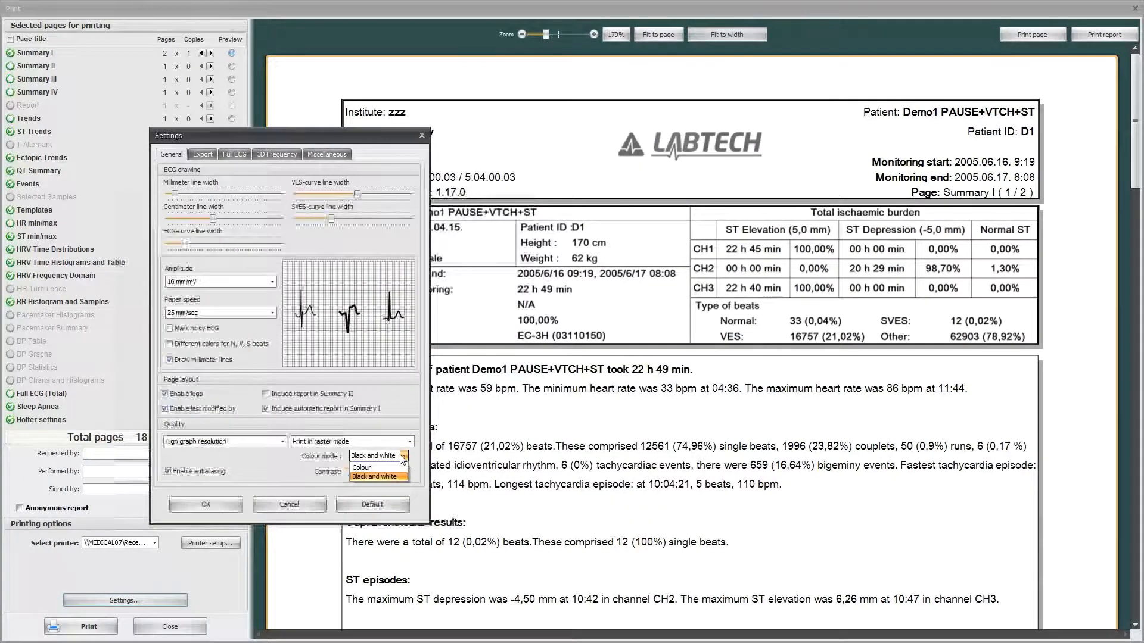
left_click(391, 467)
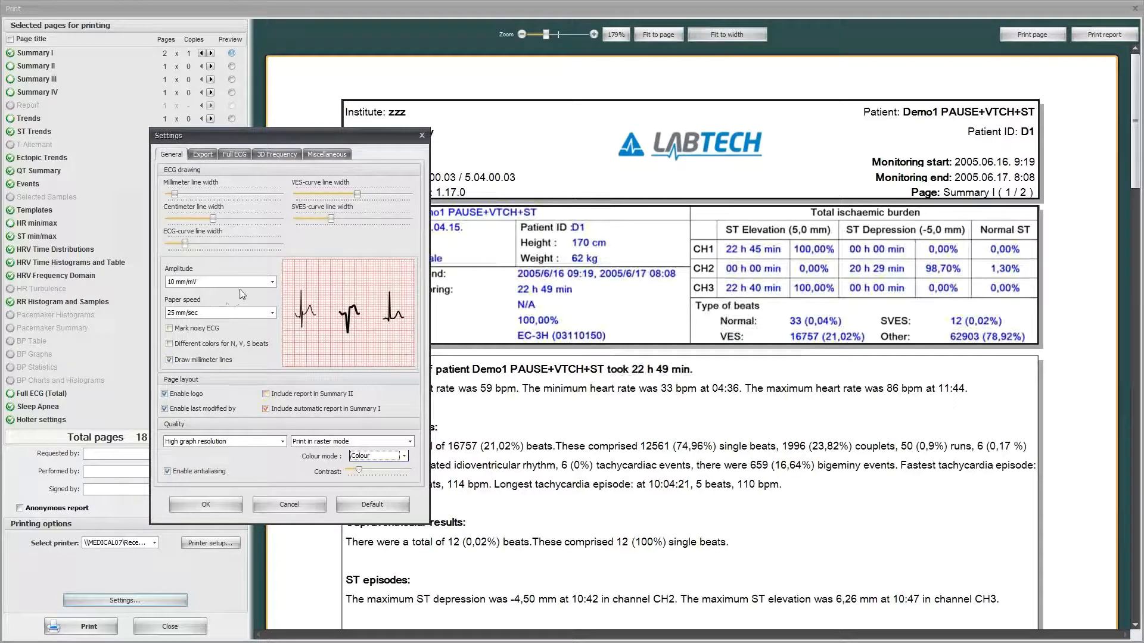
Try an ECG amplitude of 20 mm/mV, set it back to 10 mm/mV, and close the print settings
left_click(258, 281)
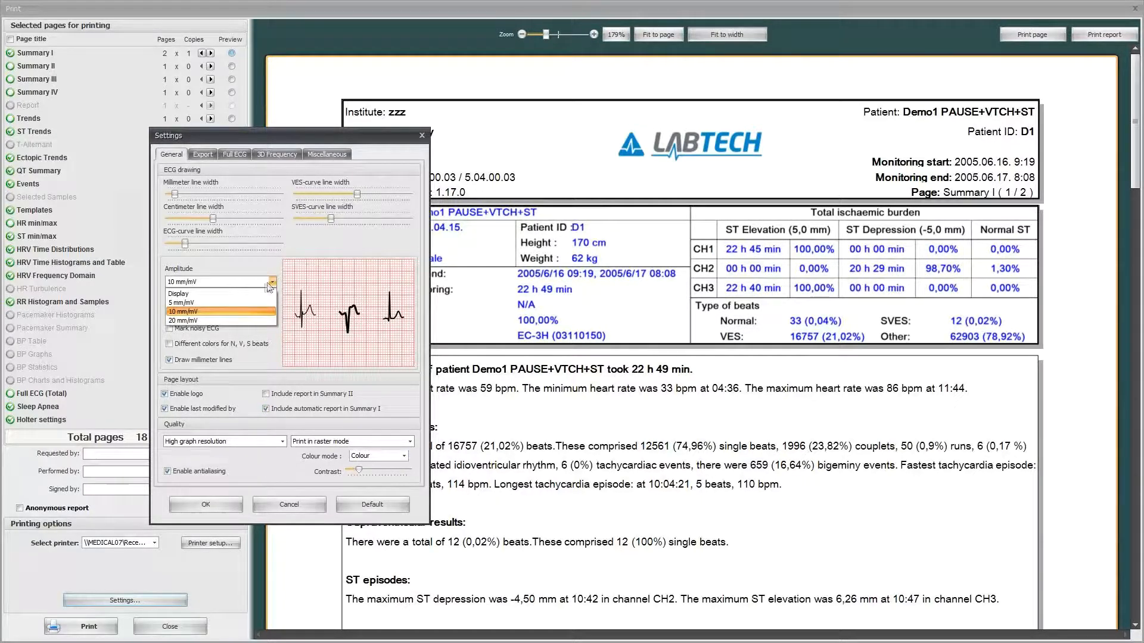
left_click(219, 321)
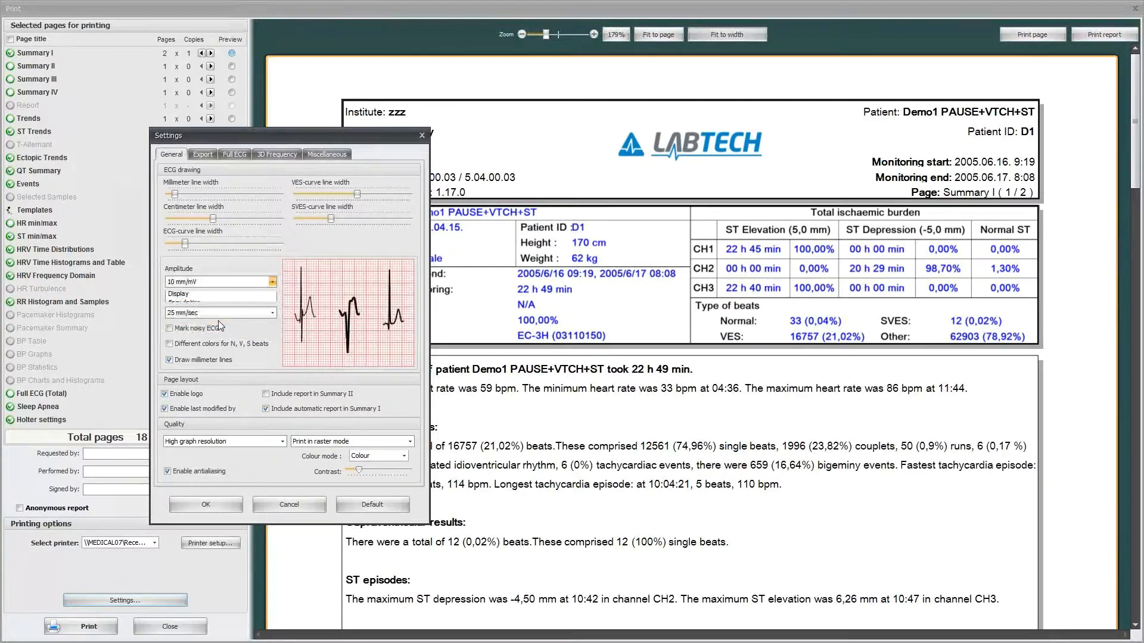
left_click(238, 281)
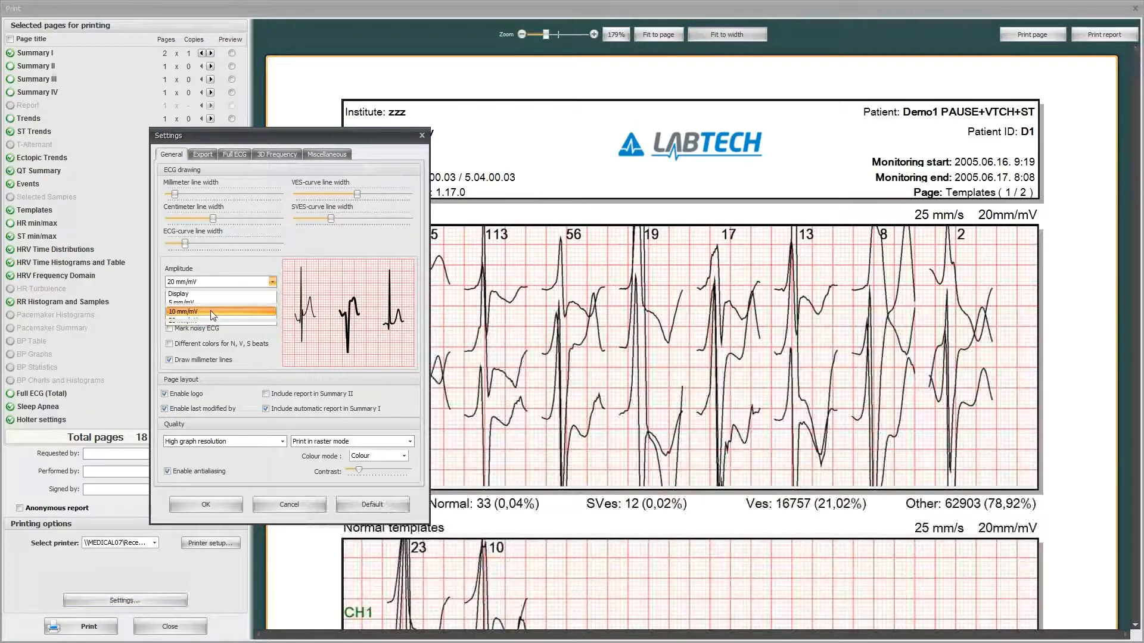
left_click(210, 309)
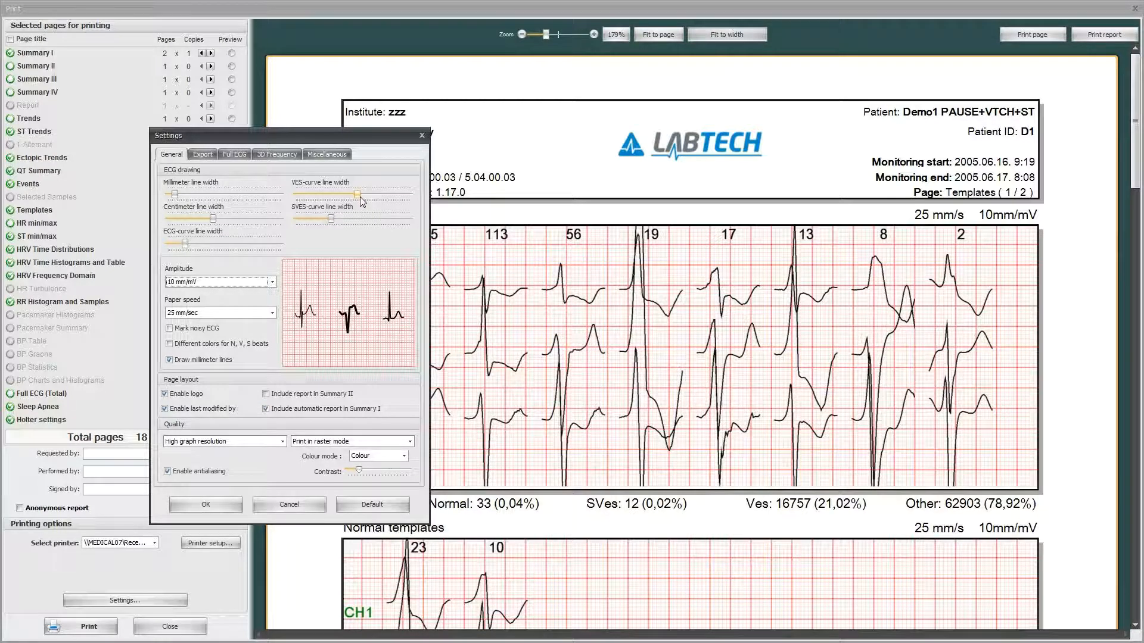
mouse_move(358, 195)
left_mouse_down()
mouse_move(382, 195)
mouse_move(358, 195)
left_mouse_up()
left_click(421, 135)
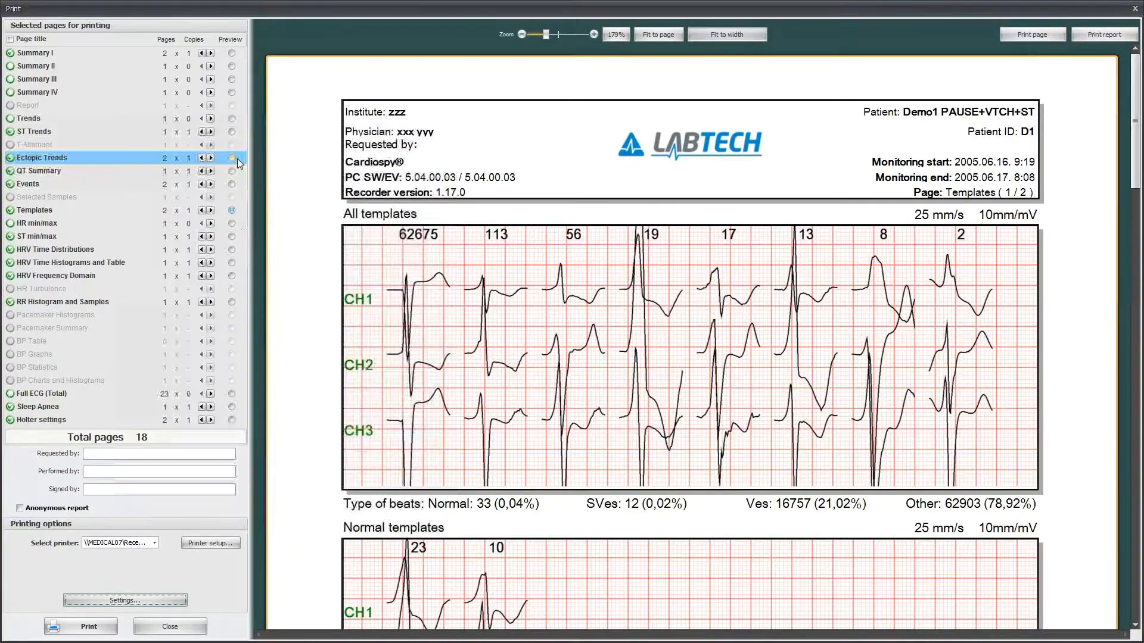
Preview the Ectopic Trends, QT Summary, HRV Time Distributions and HR min/max pages
left_click(232, 158)
left_click(231, 171)
left_click(231, 249)
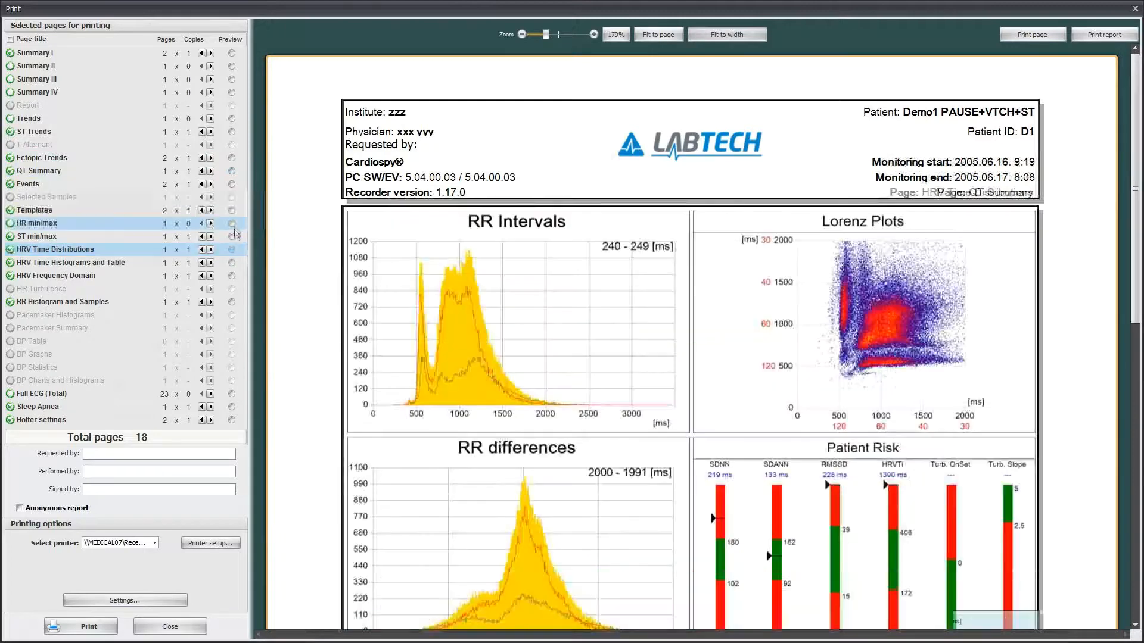
left_click(232, 223)
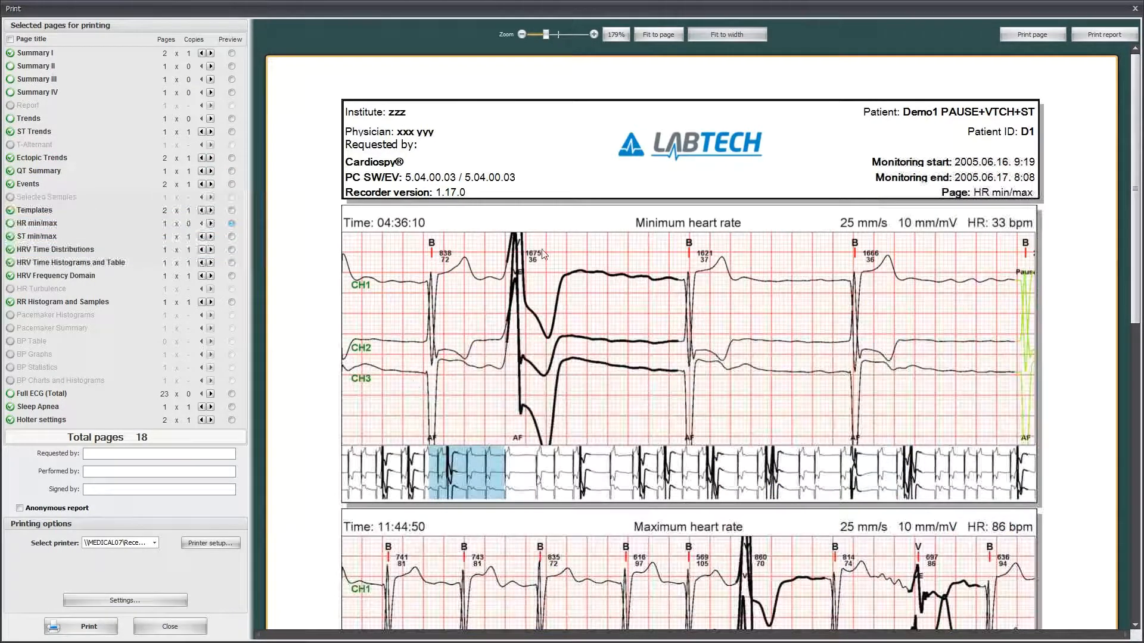
Reduce the VES-curve line width slightly and enable different colors for N, V, S beats in the print settings
left_click(179, 600)
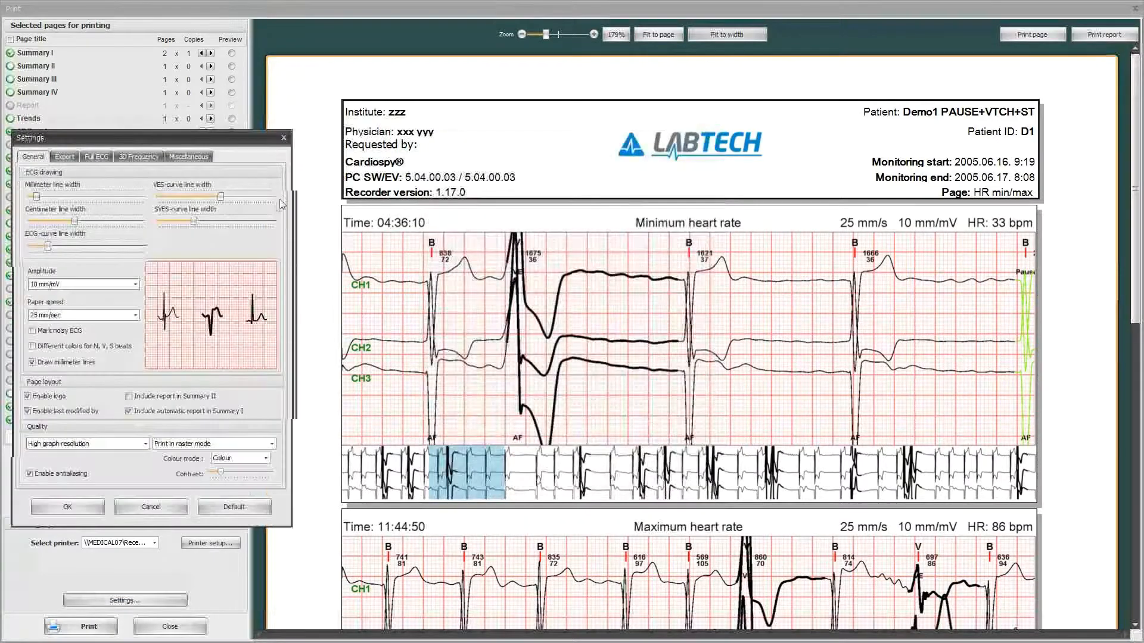
mouse_move(219, 199)
left_mouse_down()
mouse_move(257, 200)
mouse_move(203, 200)
left_mouse_up()
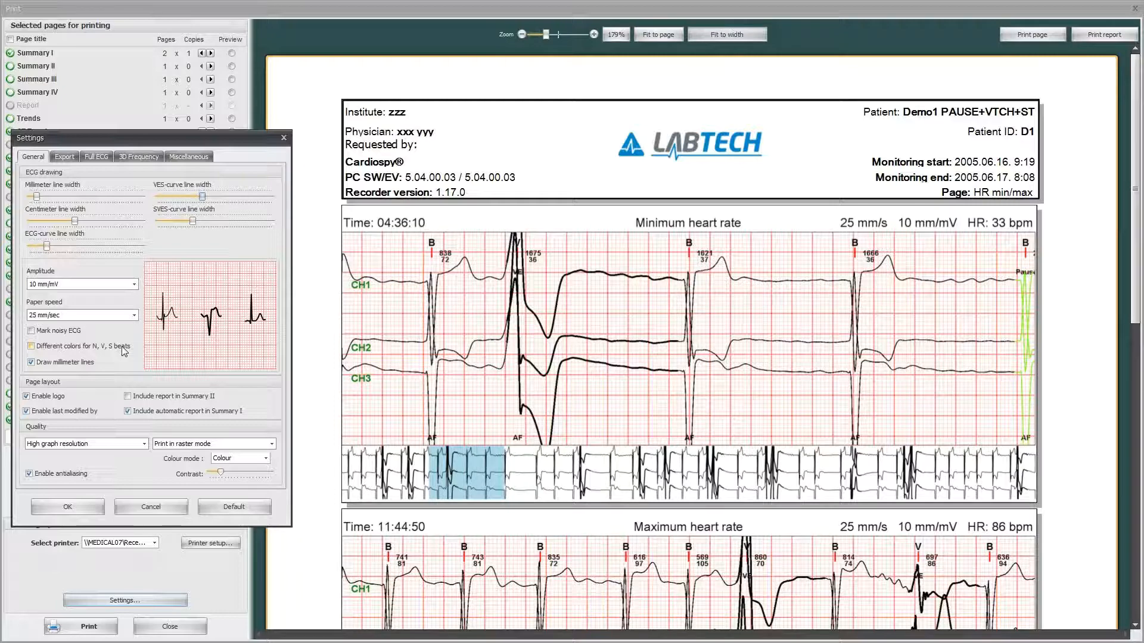
left_click(123, 348)
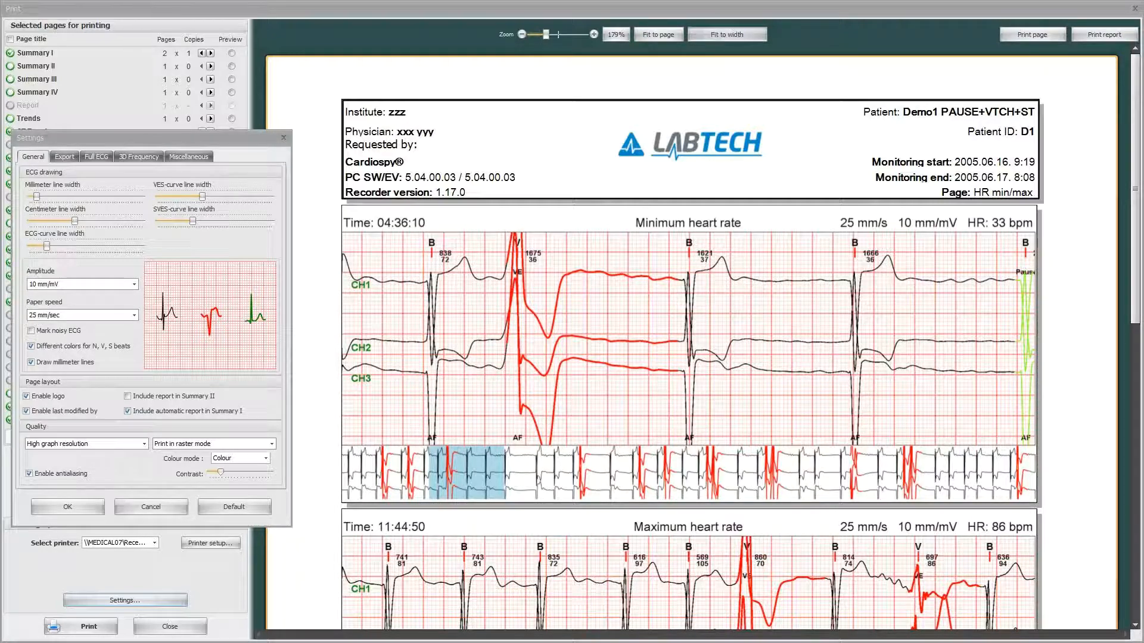
left_click_drag(143, 138, 224, 136)
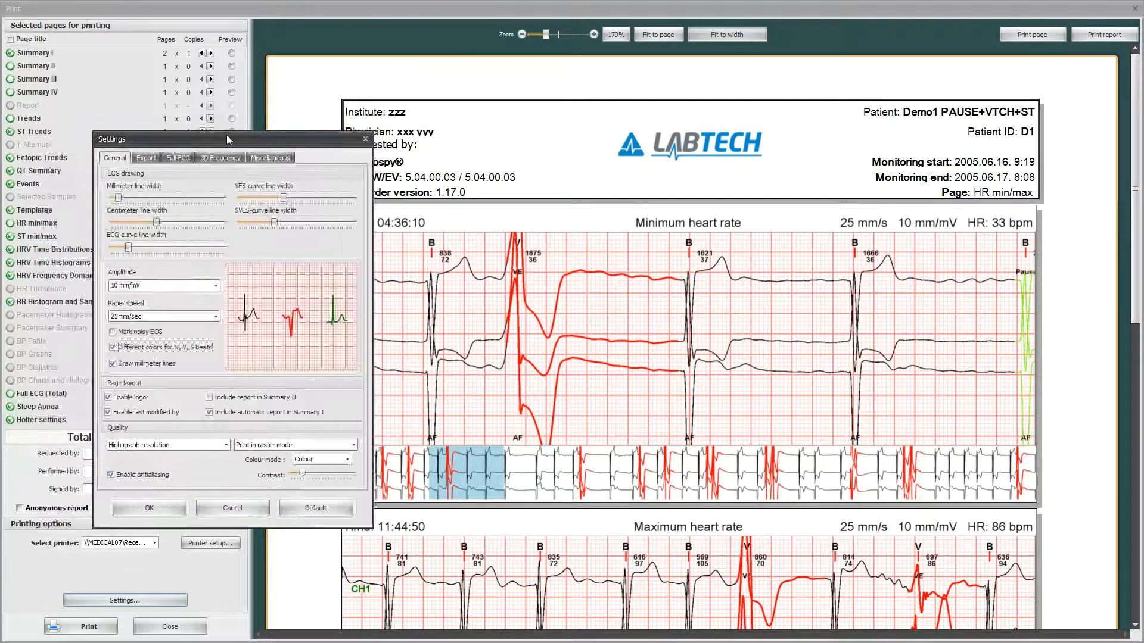
Review the 3D Frequency and Miscellaneous print settings, and turn the page logo off and on again
left_click(223, 158)
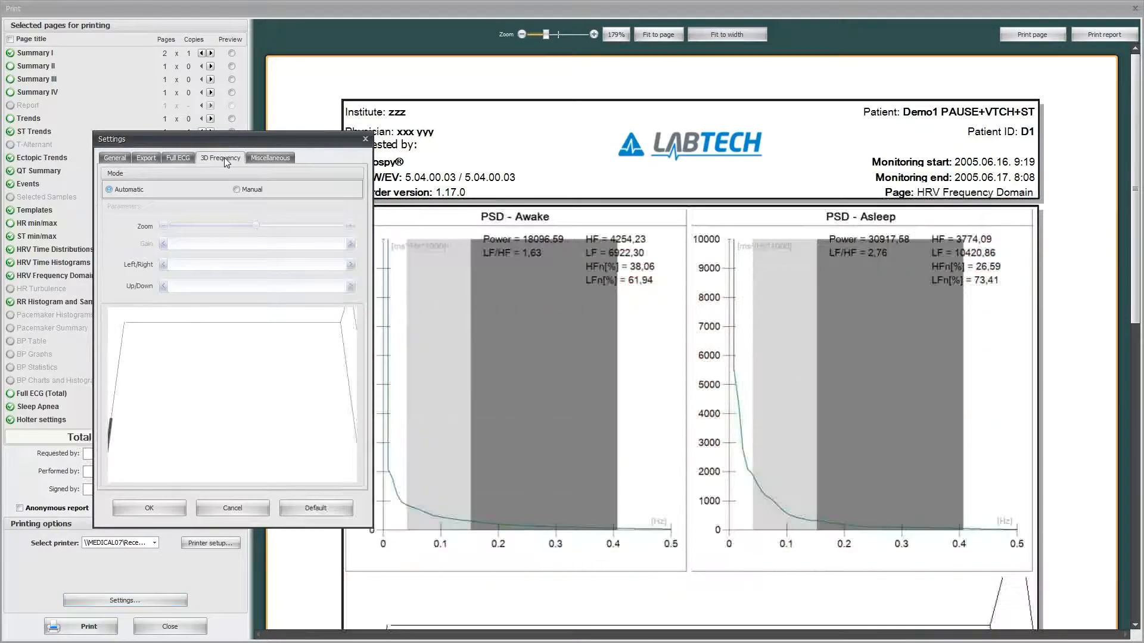
left_click(117, 160)
left_click(276, 160)
left_click(119, 160)
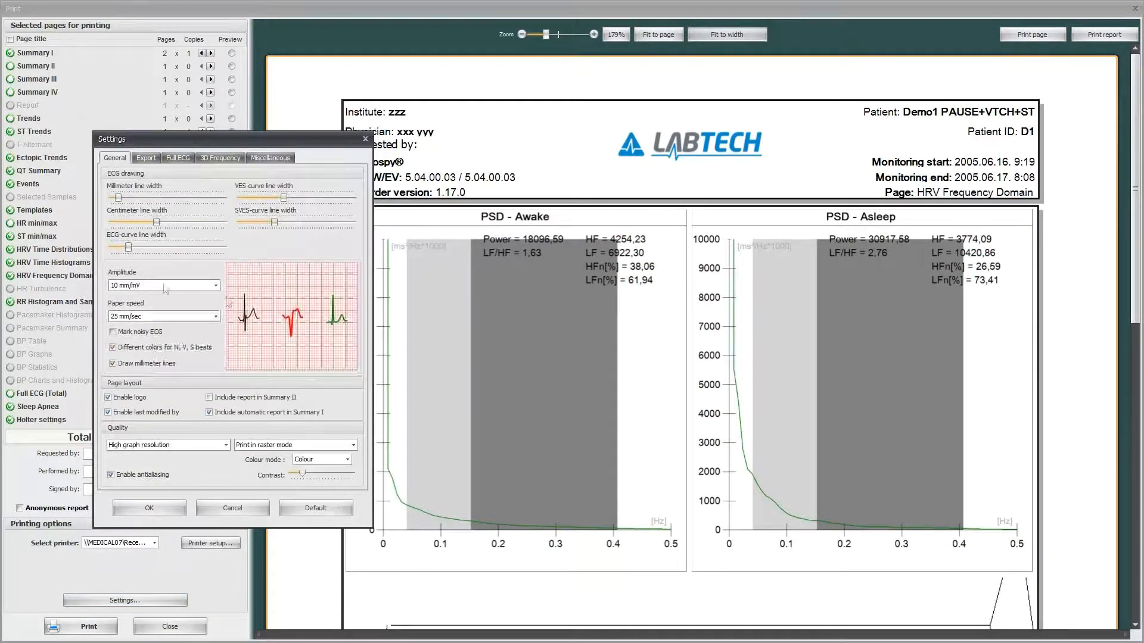
left_click(134, 399)
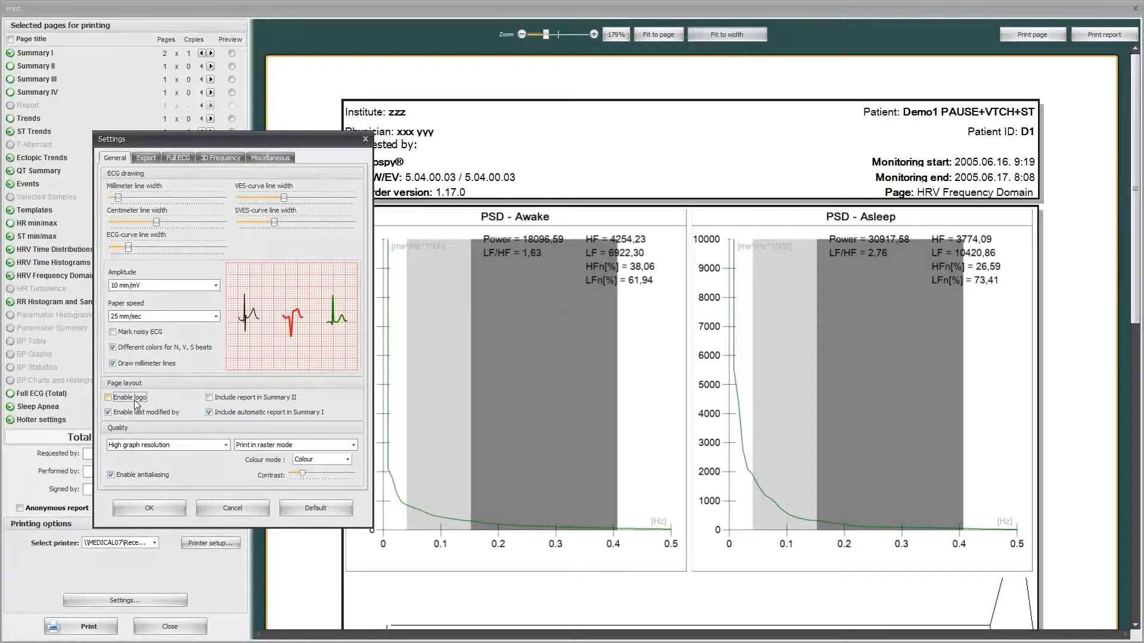
left_click(134, 399)
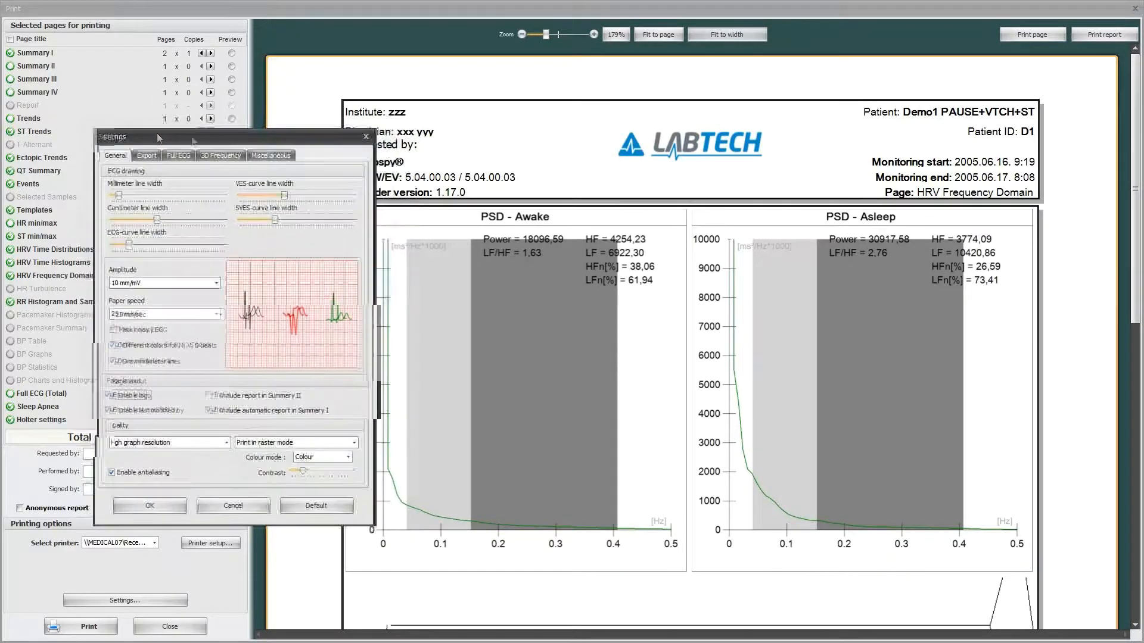
Apply the print settings, preview the Summary I page and close the print window
left_click_drag(274, 141, 451, 71)
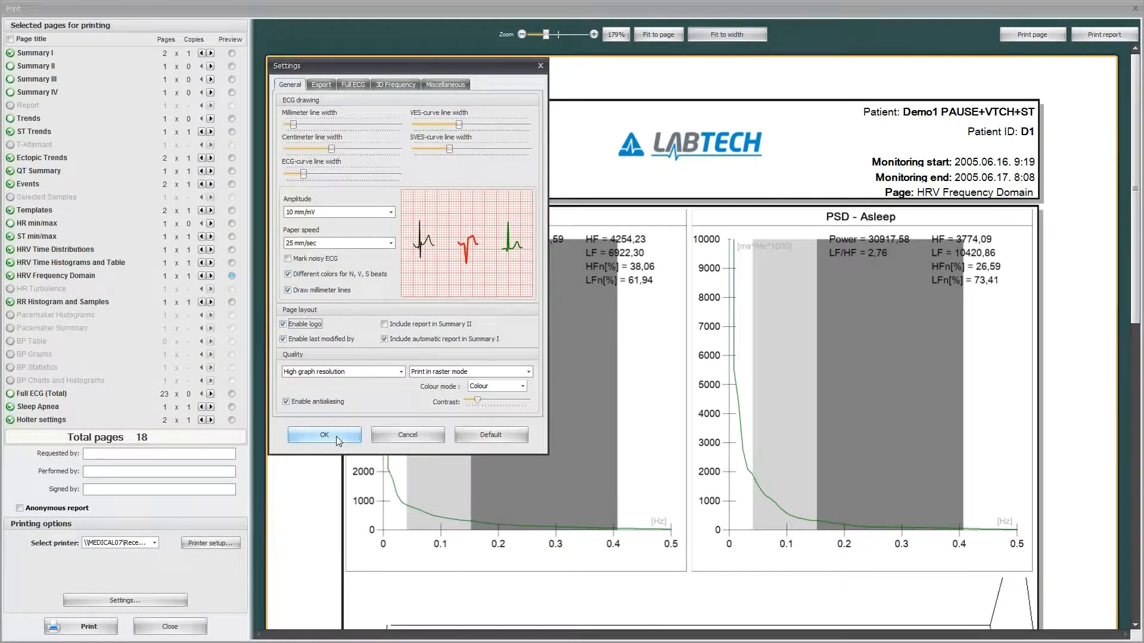
left_click(336, 436)
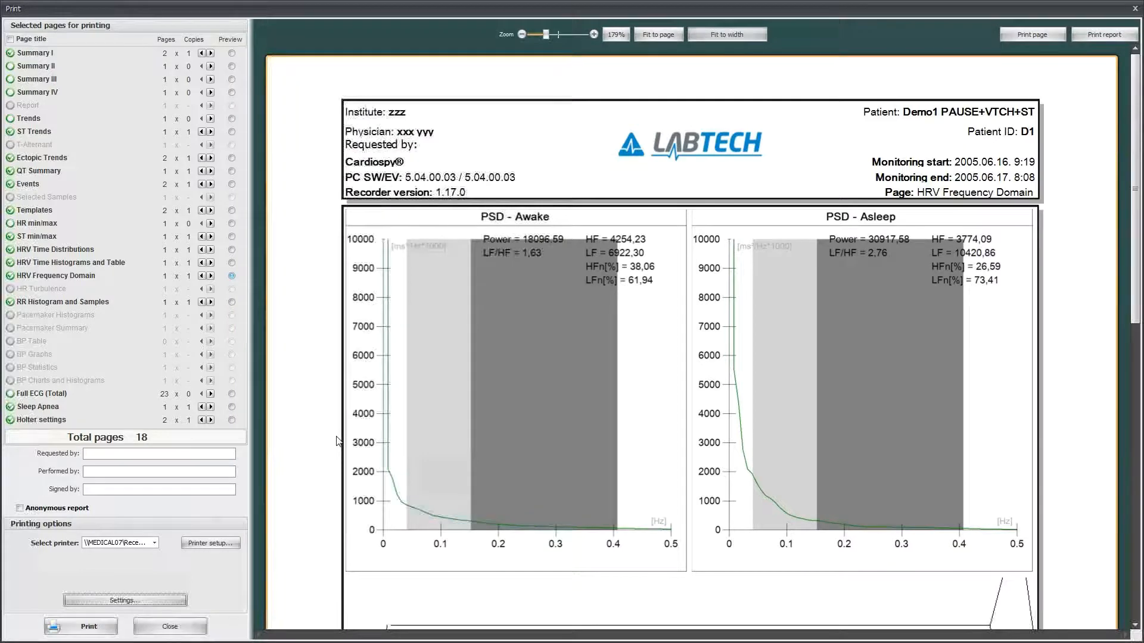
left_click(232, 54)
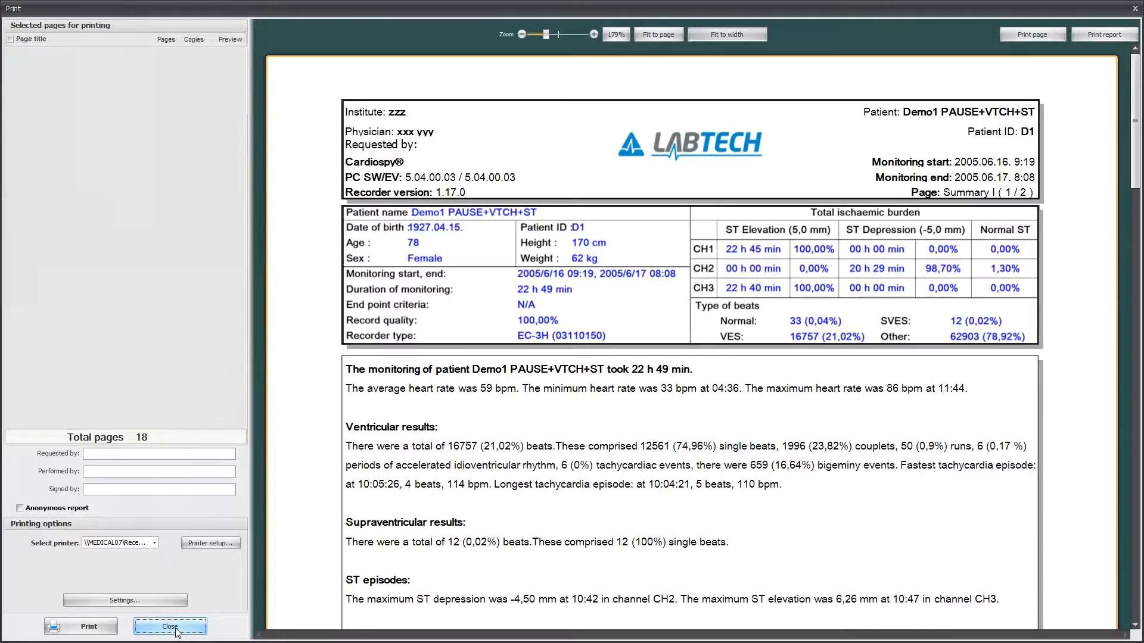
left_click(173, 627)
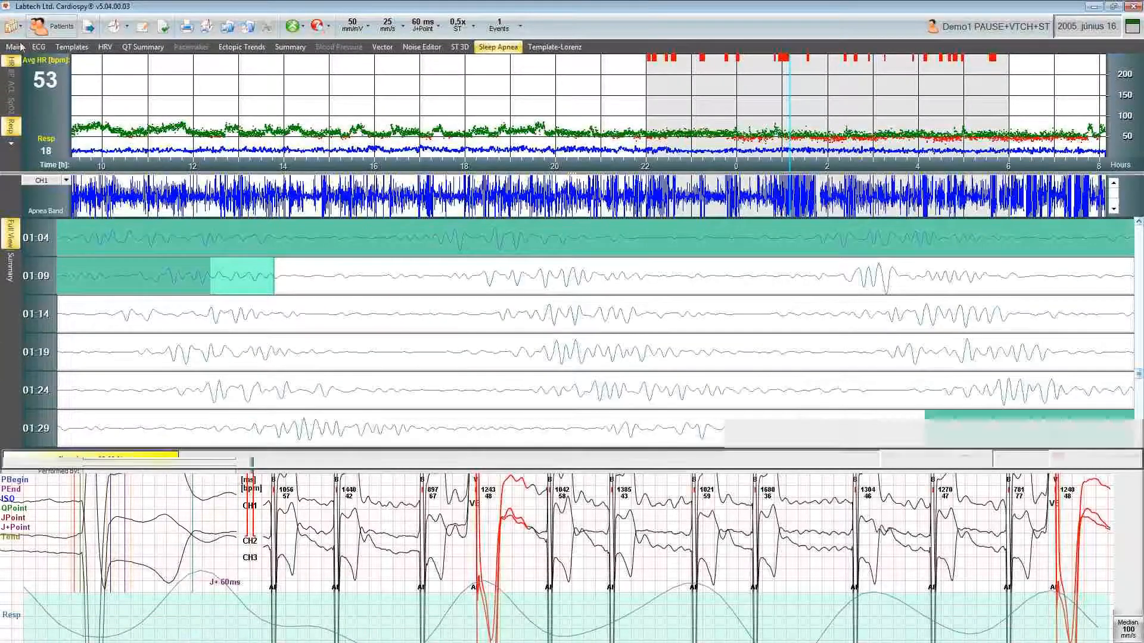
Show the main view with the ECG amplitude at 10 mm/mV and go to about 11:06 in the recording
left_click(15, 47)
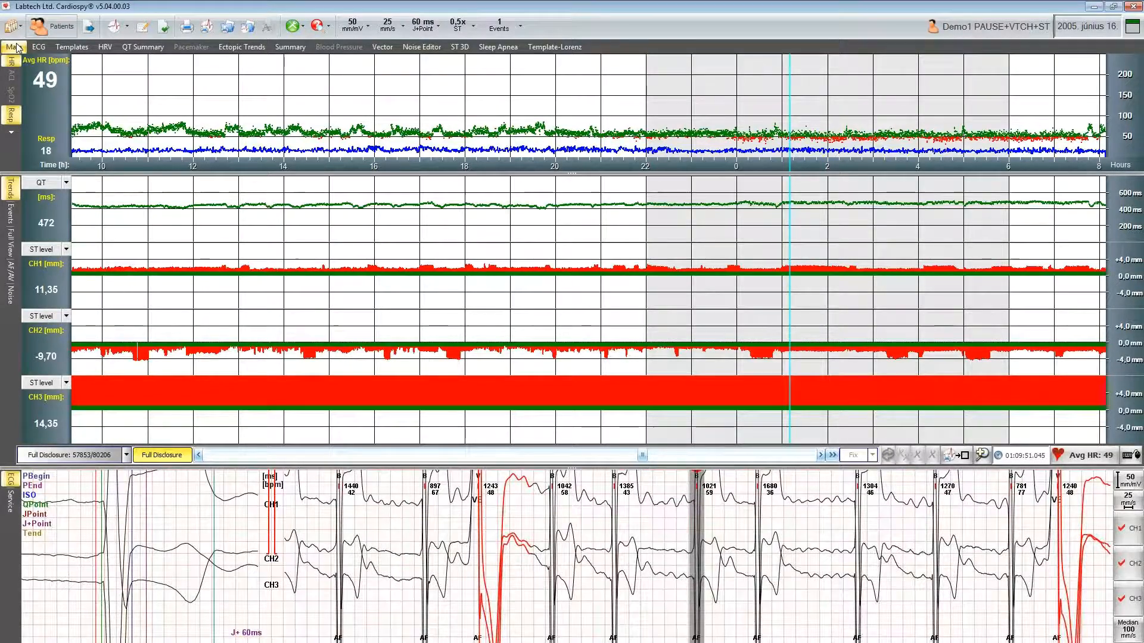
left_click_drag(644, 457, 889, 457)
left_click(1127, 481)
left_click(1128, 480)
left_click_drag(335, 456, 261, 456)
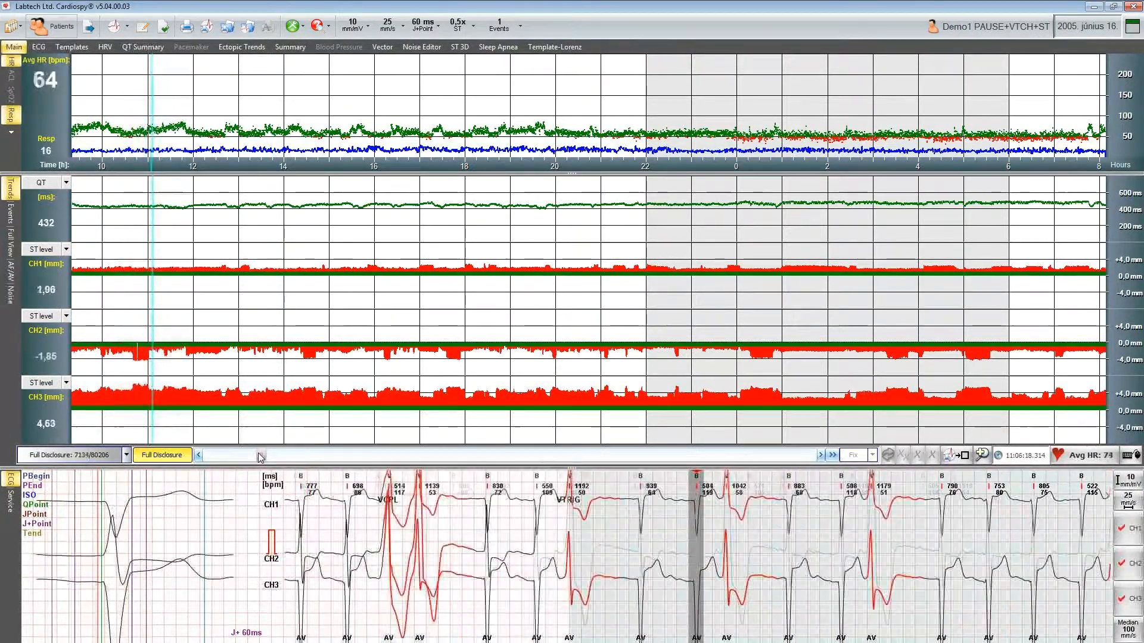
Switch the ECG from full disclosure to browsing the VCPL events
left_click(126, 455)
mouse_move(107, 497)
left_click(185, 608)
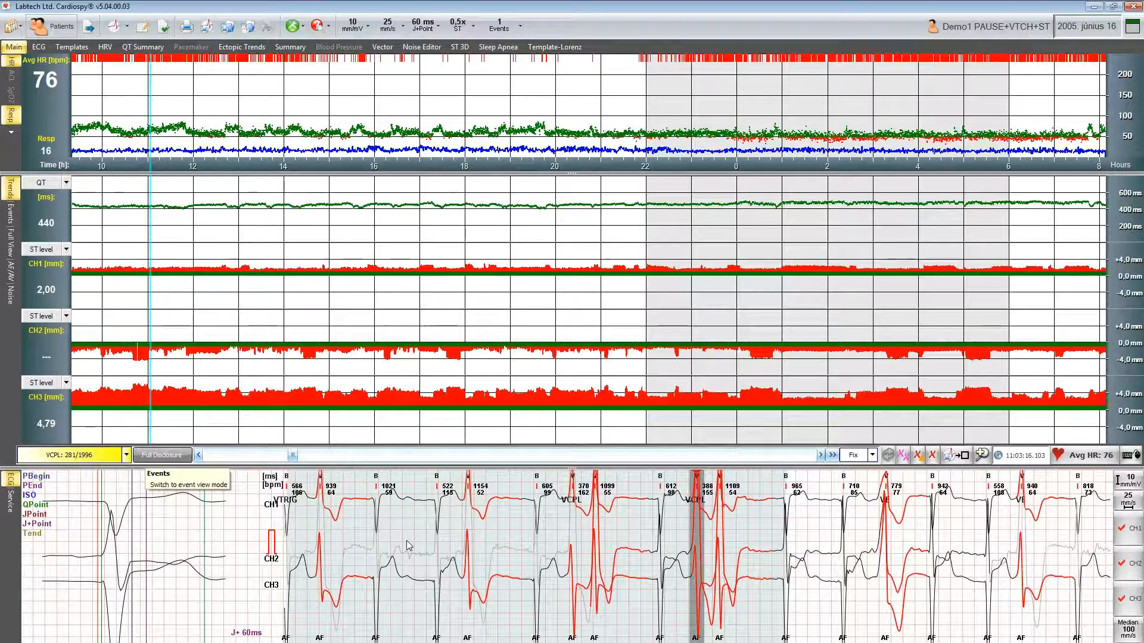
Add the current VCPL event to the selected ECG samples with the title "VCPL 1"
key("space")
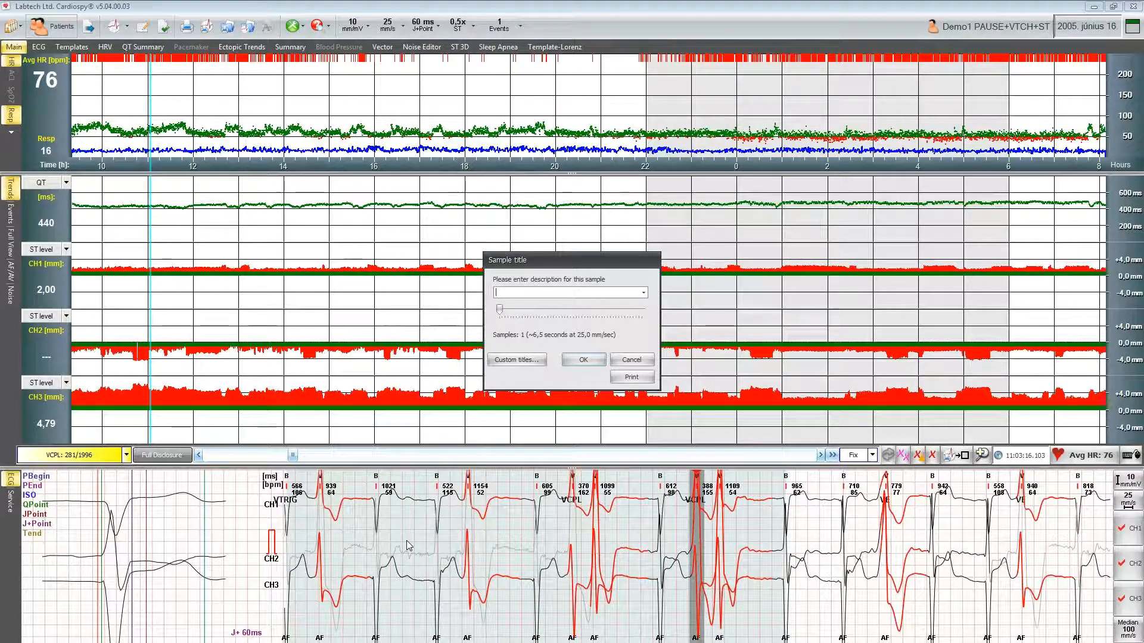
left_click(643, 293)
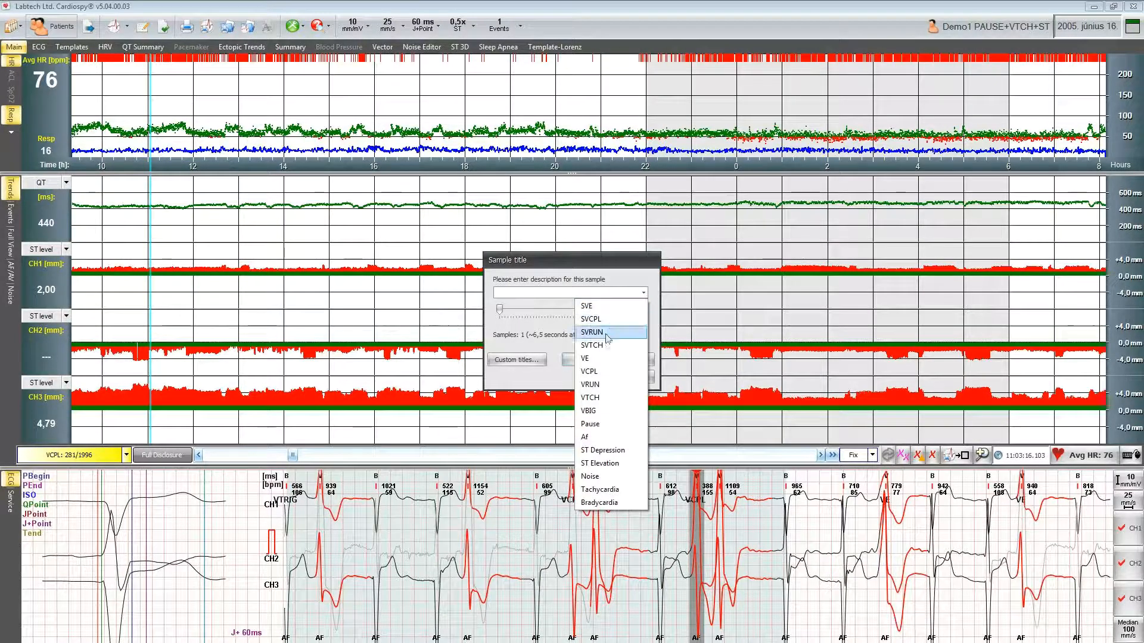
left_click(609, 373)
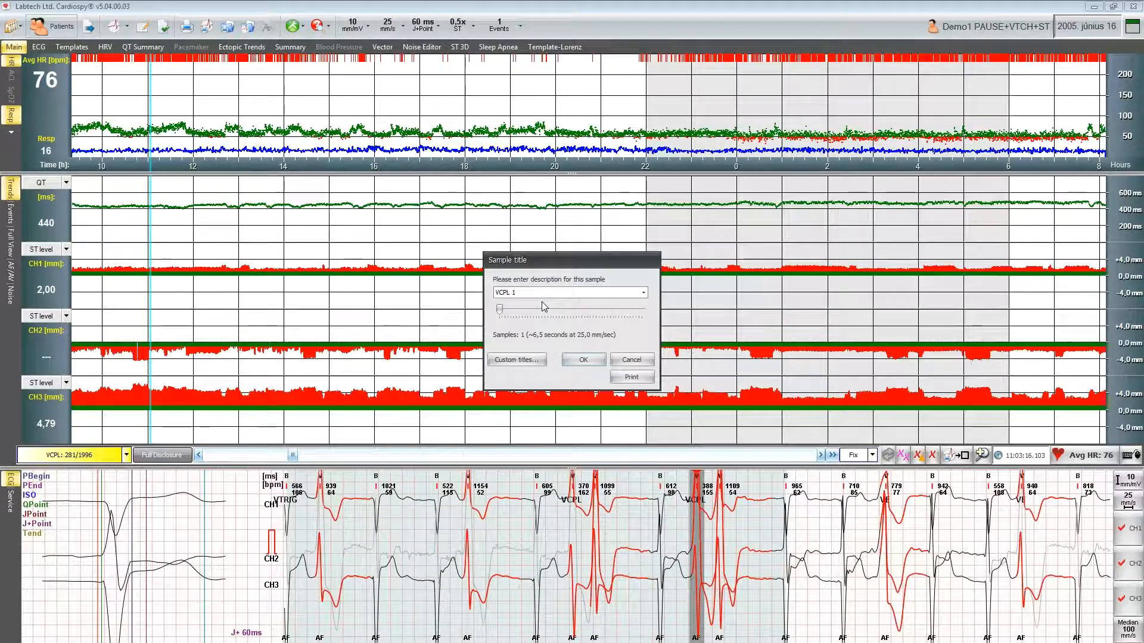
left_click(582, 360)
Go to the Pause max rhythm event and add it as an ECG sample titled "Pause - Longest"
left_click(127, 455)
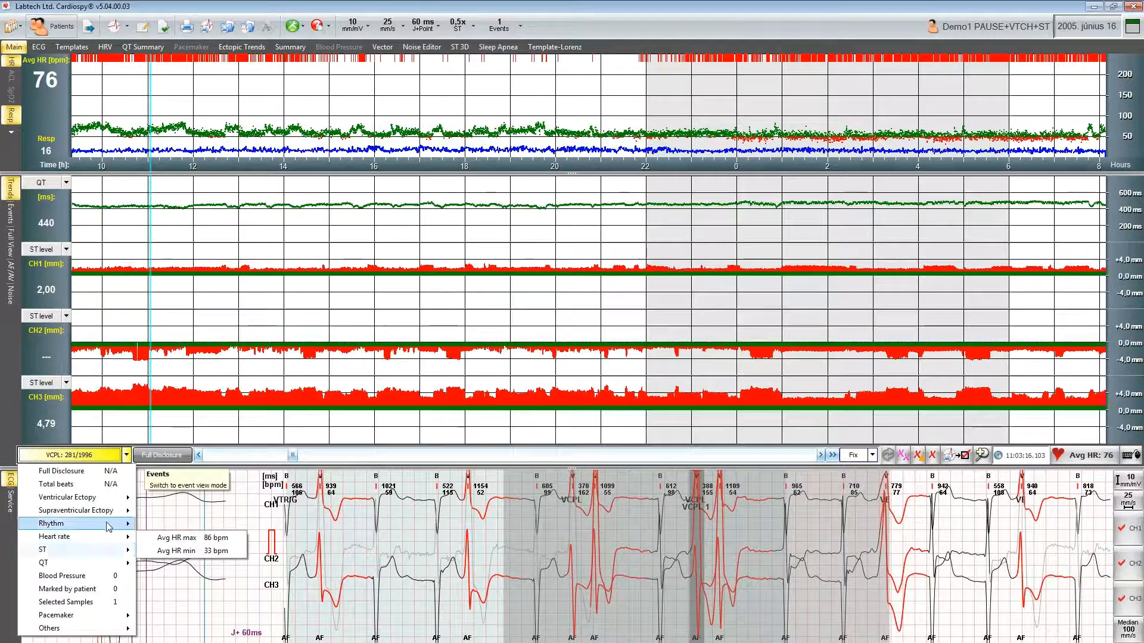
mouse_move(109, 527)
left_click(212, 530)
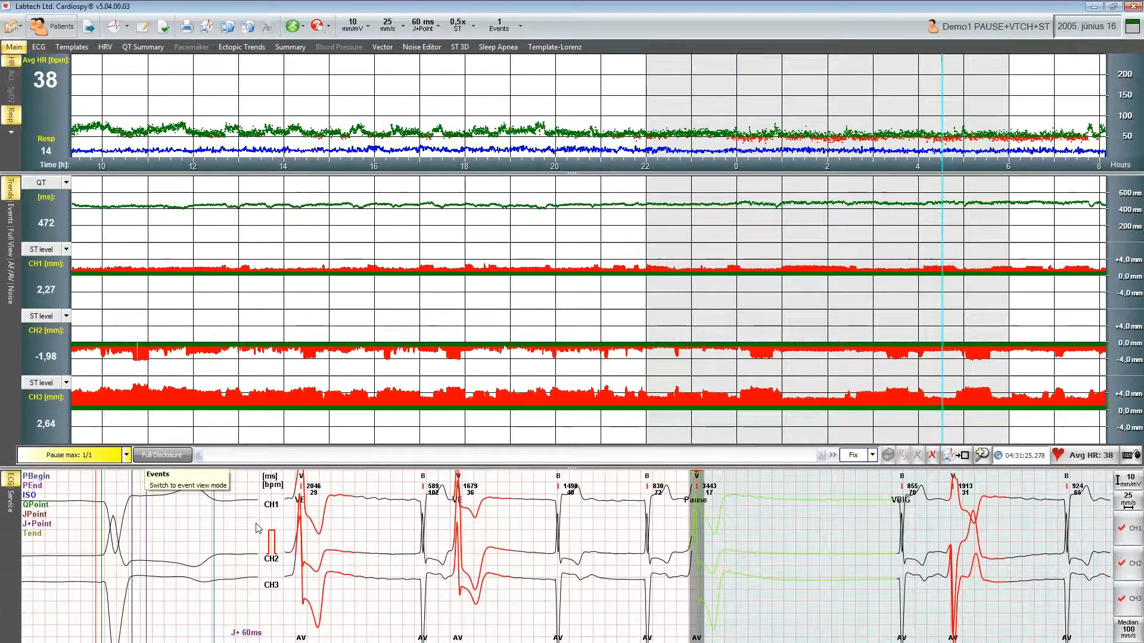
key("space")
left_click(644, 295)
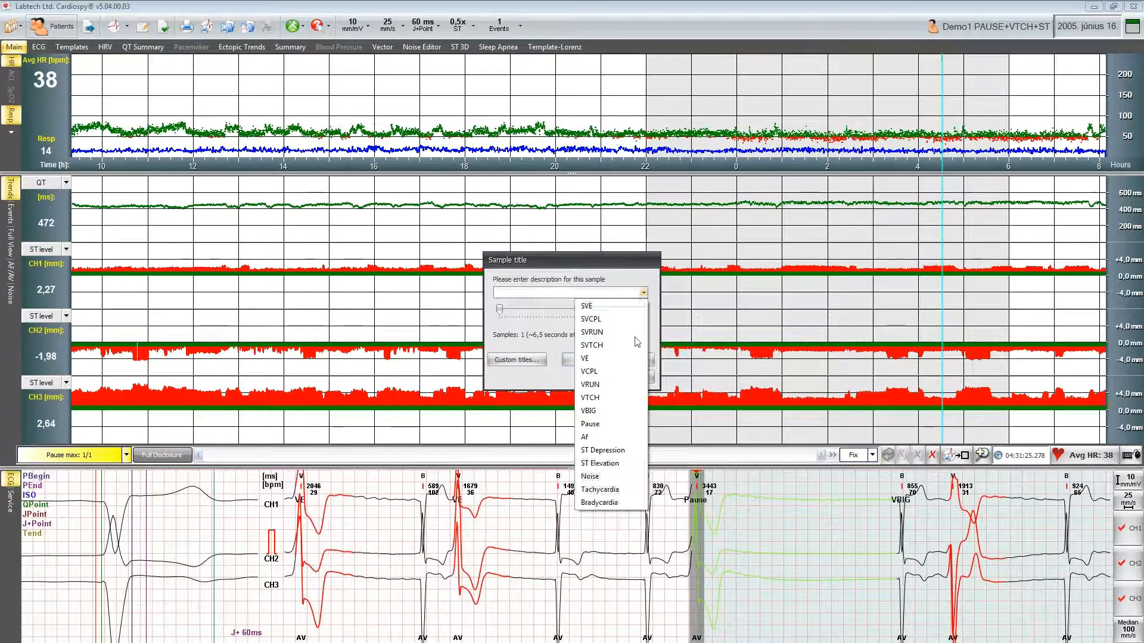
left_click(606, 424)
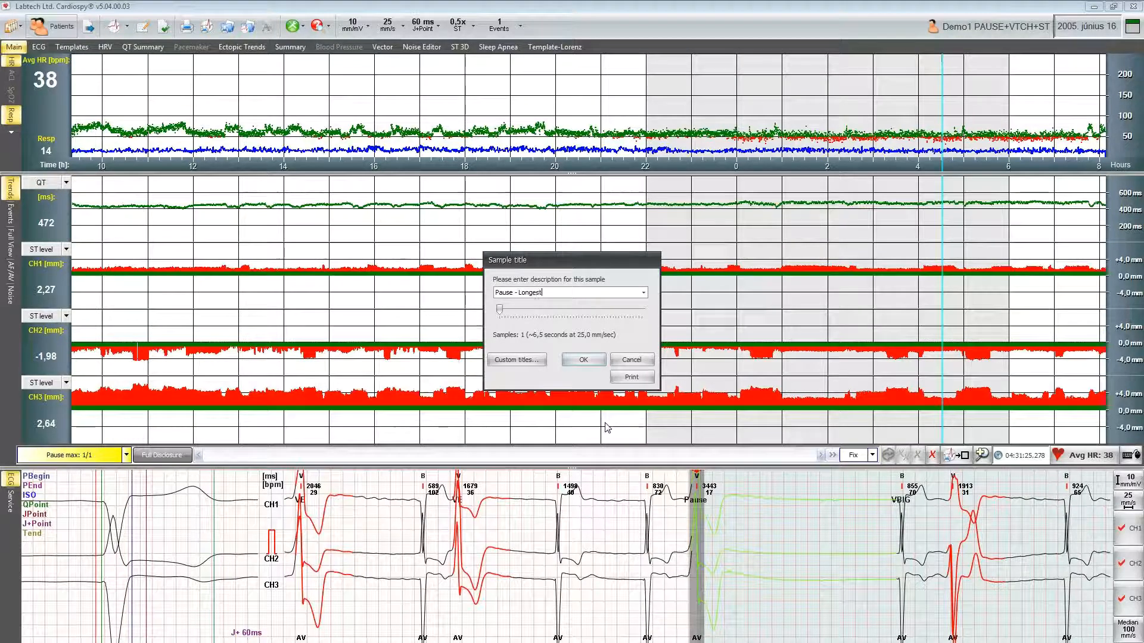
left_click(584, 360)
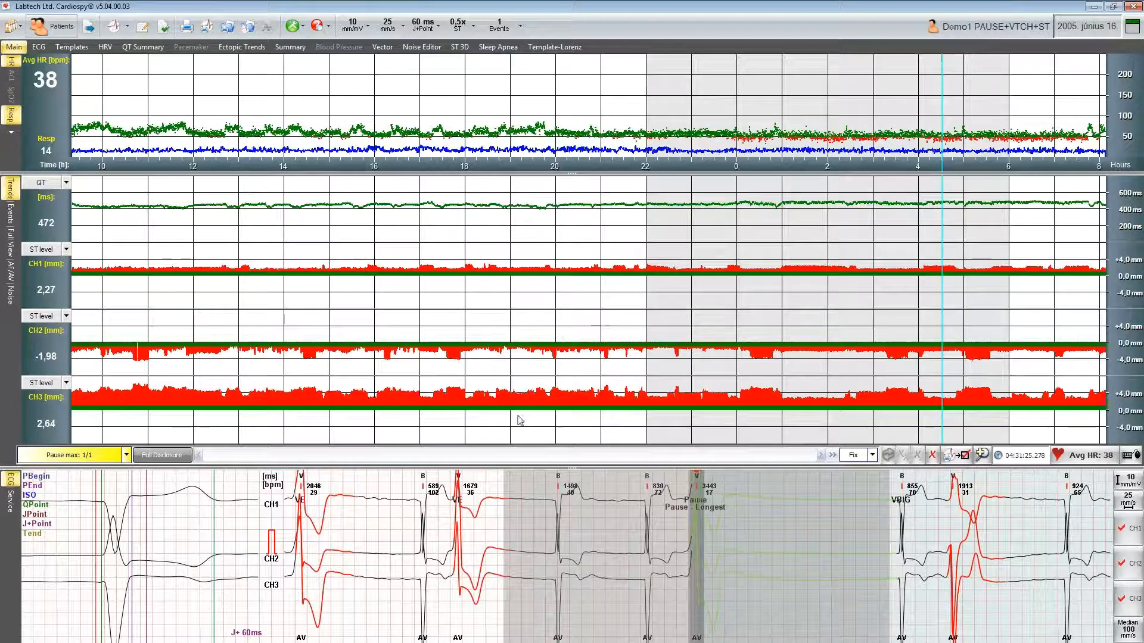
Preview the Selected Samples page of the print report, look through its ECG strips and close the print window
left_click(186, 28)
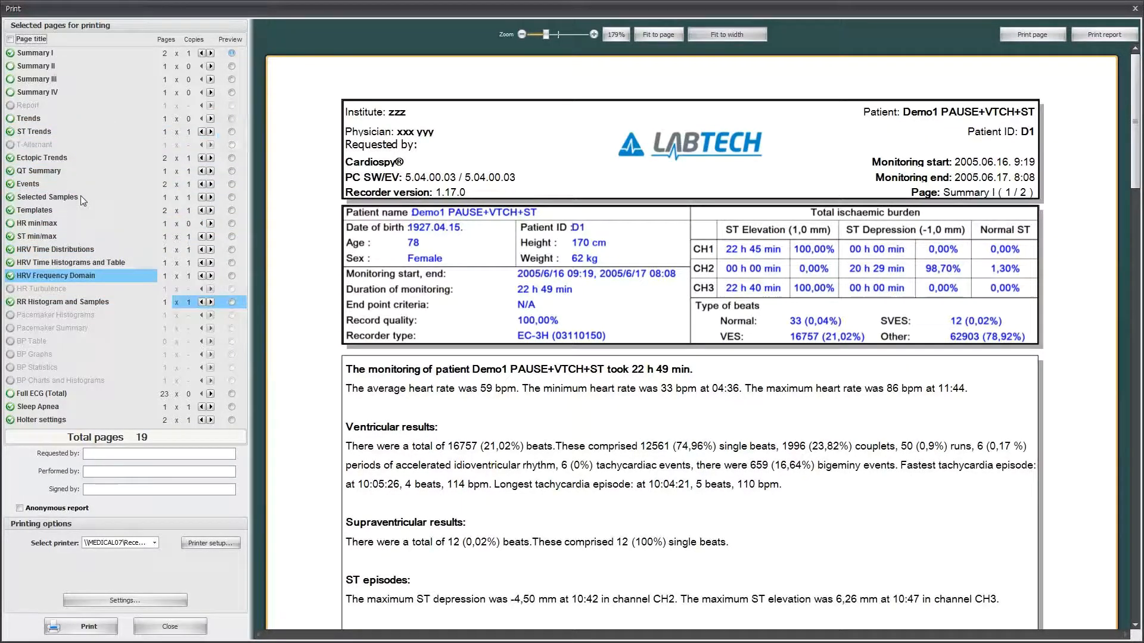
left_click(232, 197)
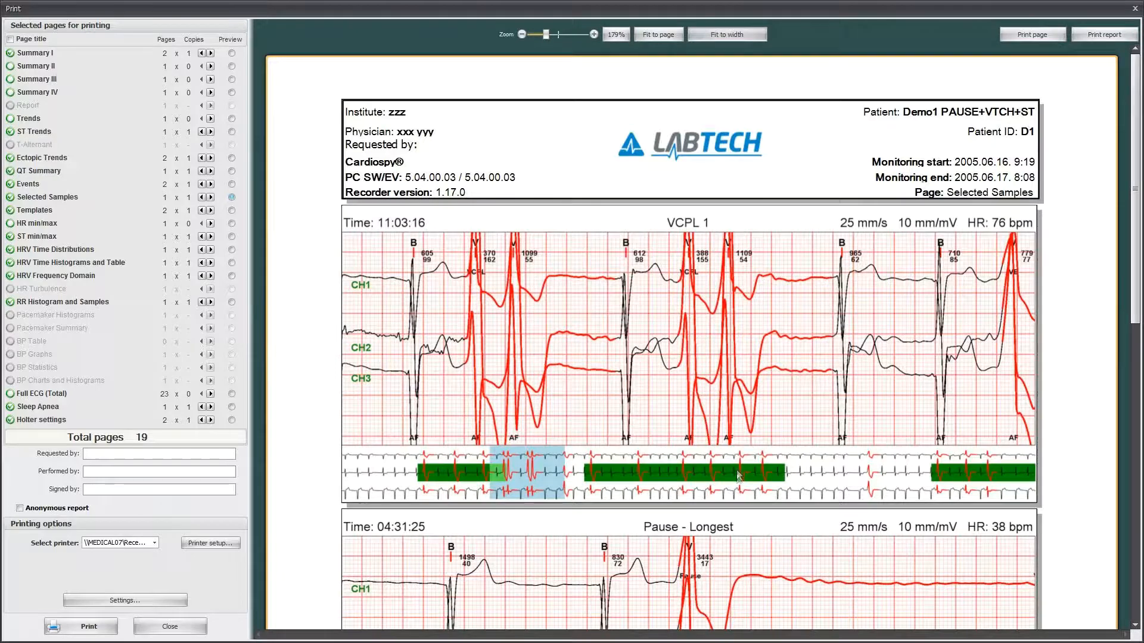
scroll(1135, 253, "down", 3)
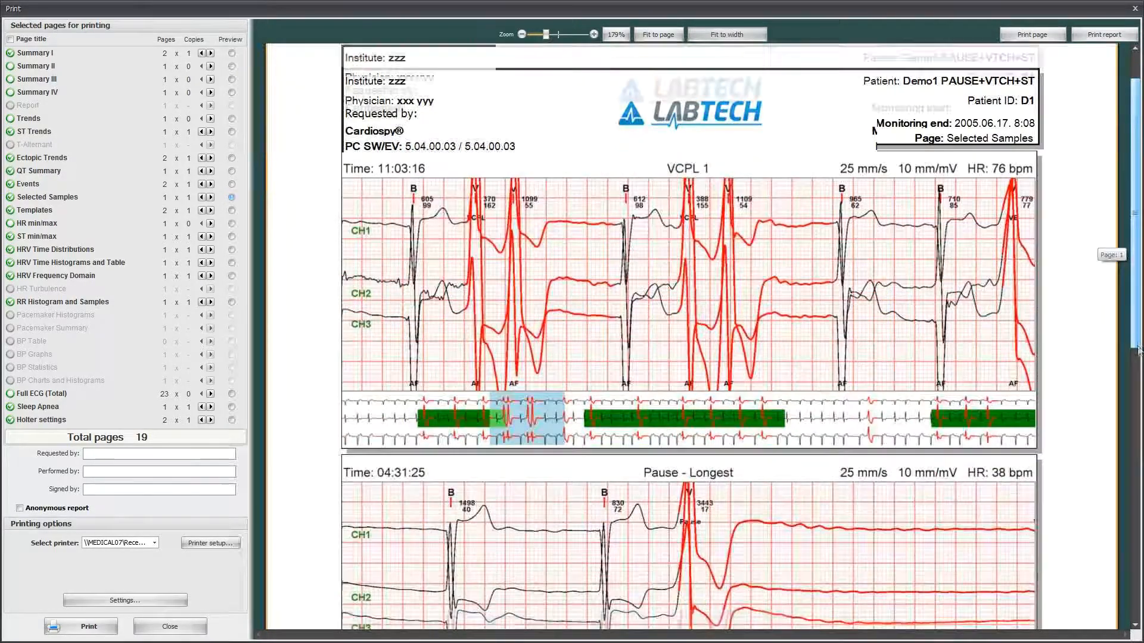
left_click_drag(1135, 252, 1136, 188)
left_click(1135, 9)
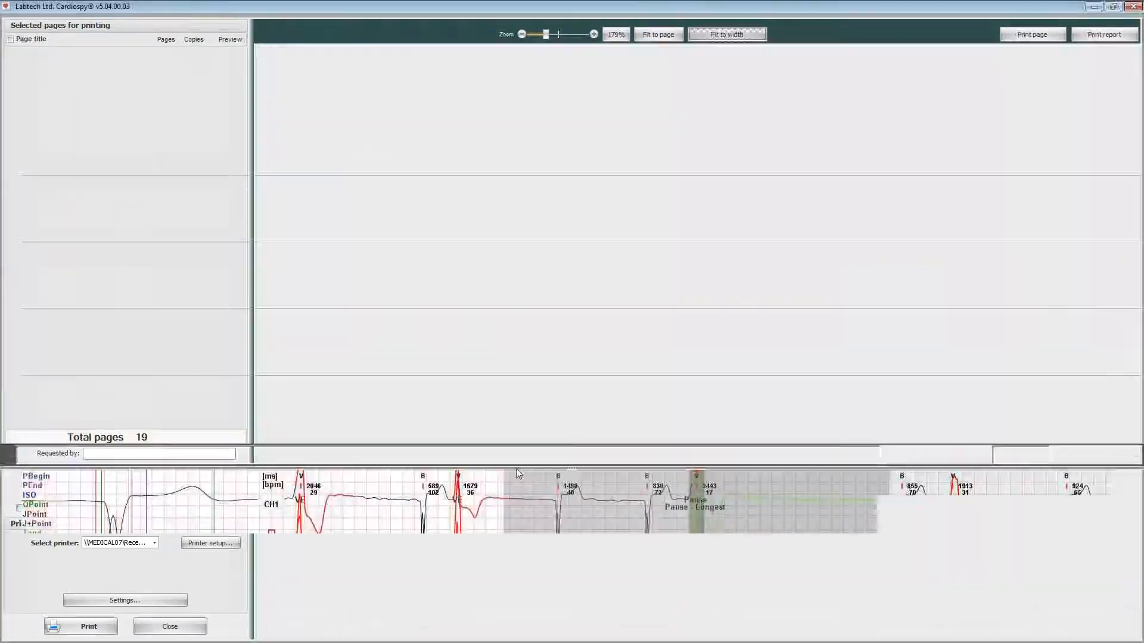
Browse to a VRUN event, preview the print of its sample titled "VRUN 1" and close the print window
left_click(126, 454)
mouse_move(102, 510)
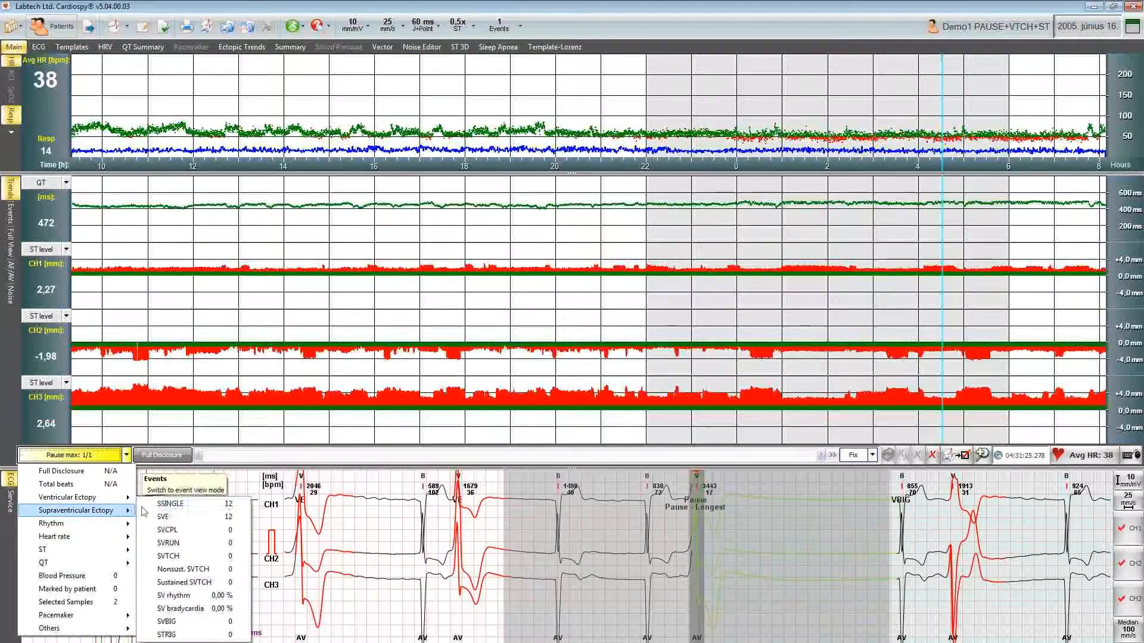
mouse_move(72, 497)
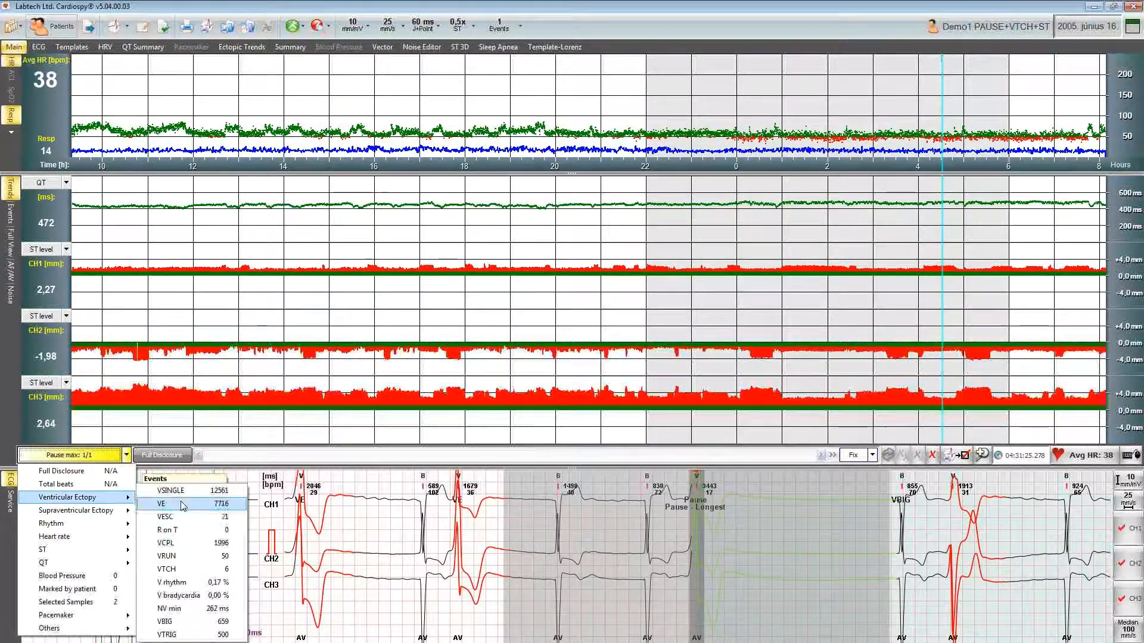
left_click(188, 556)
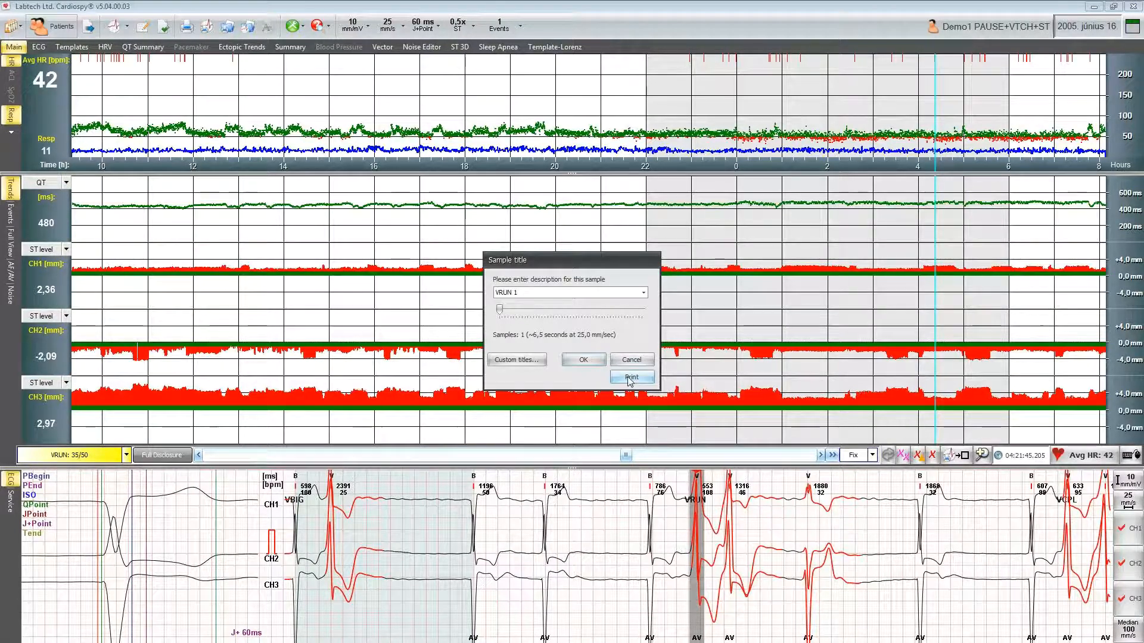
left_click(631, 378)
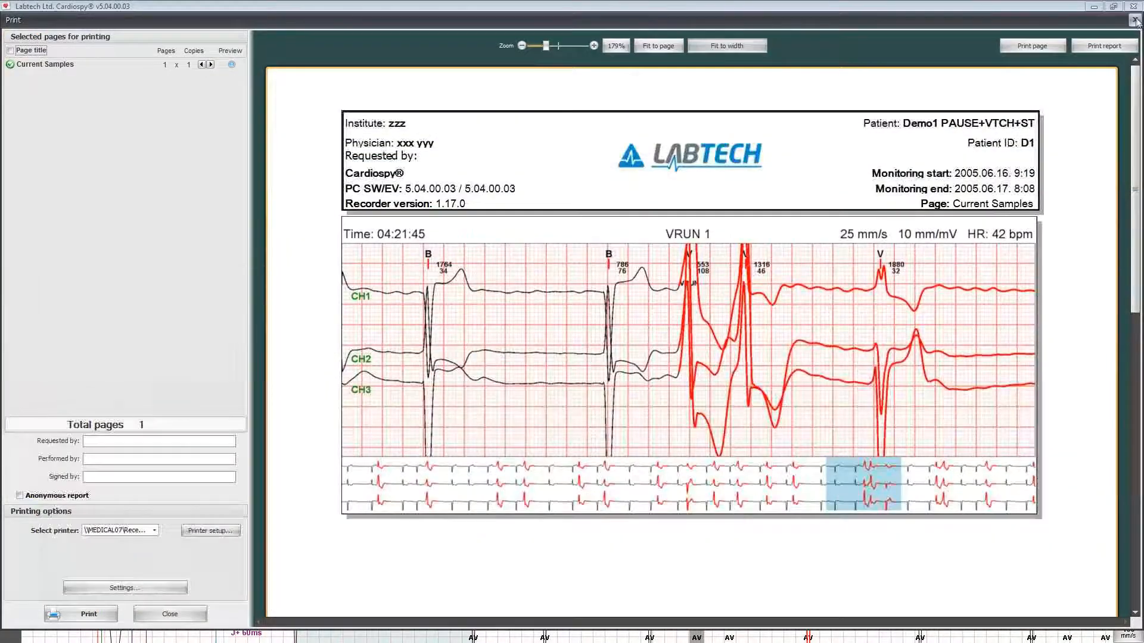
left_click(1135, 20)
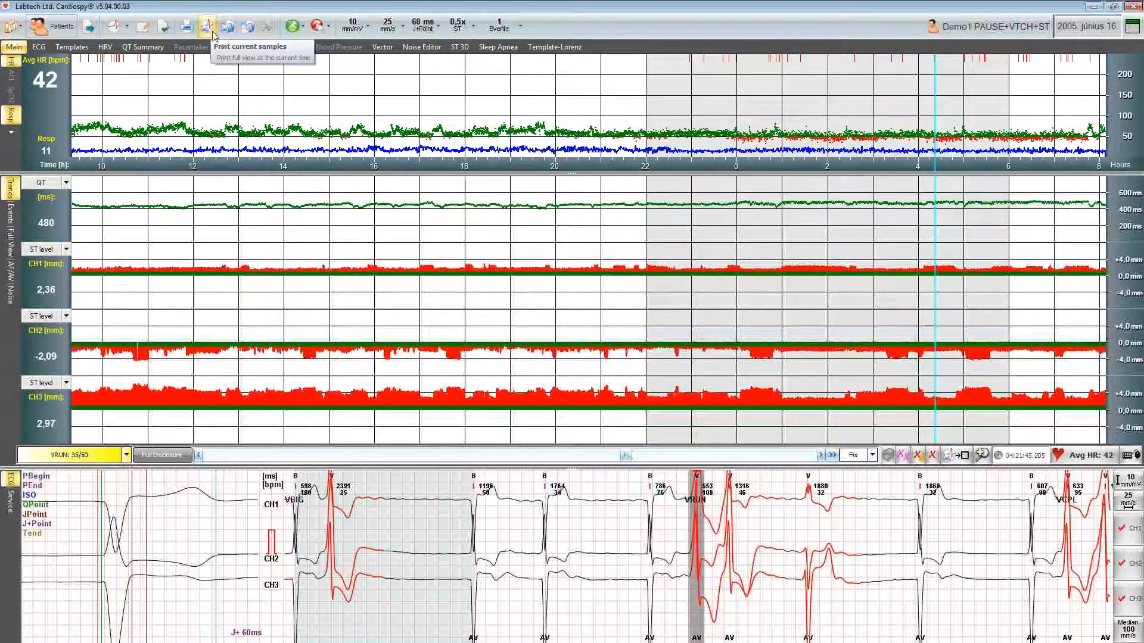
Preview the Full ECG printout for the current time, examine its overview and enlarged strip, and close the print window
left_click(207, 28)
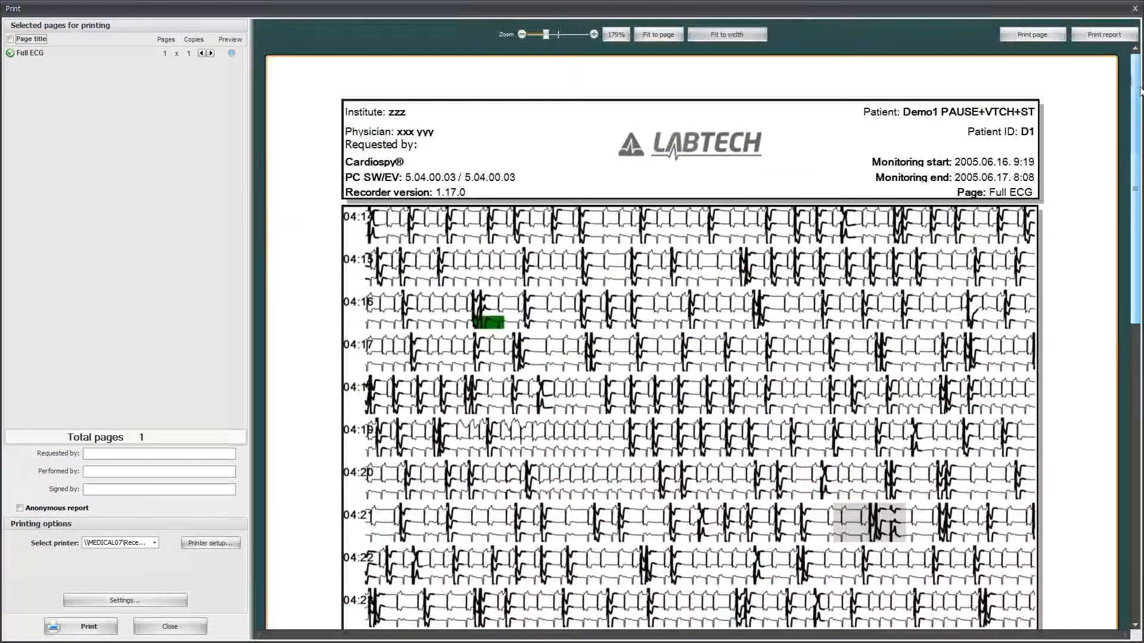
scroll(952, 369, "down", 10)
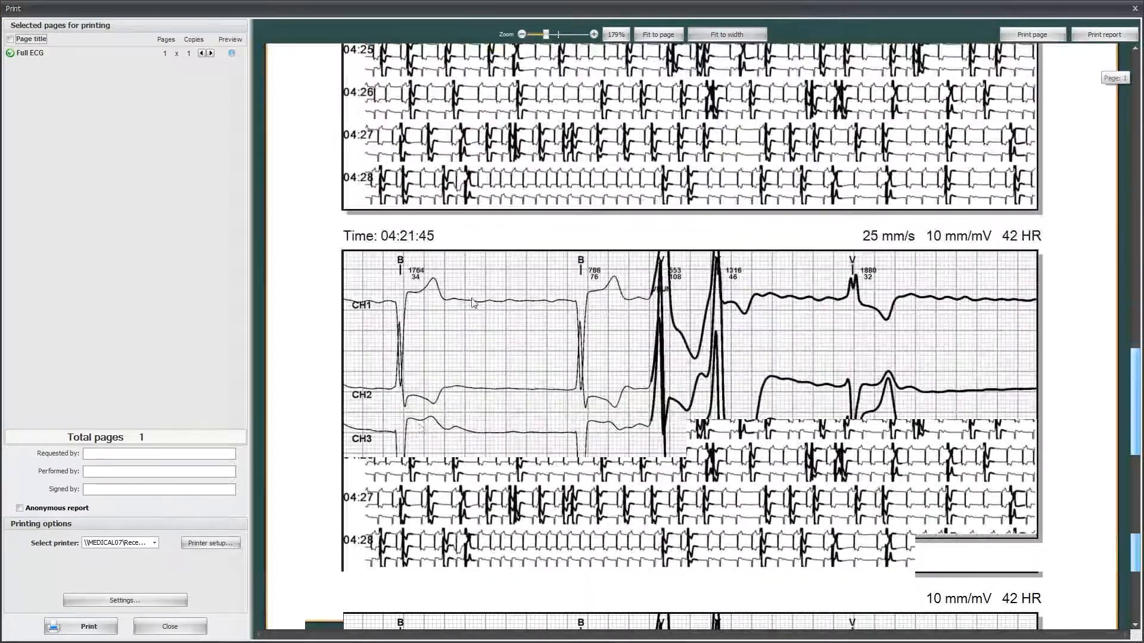
left_click_drag(1136, 416, 1135, 263)
scroll(945, 209, "up", 5)
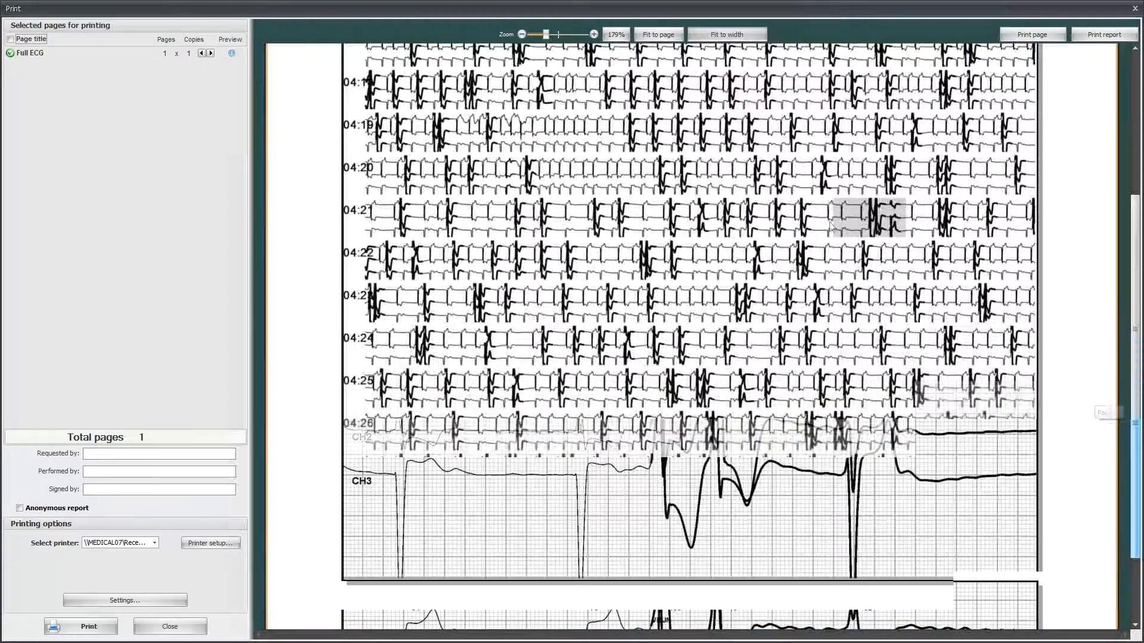
scroll(1136, 289, "up", 5)
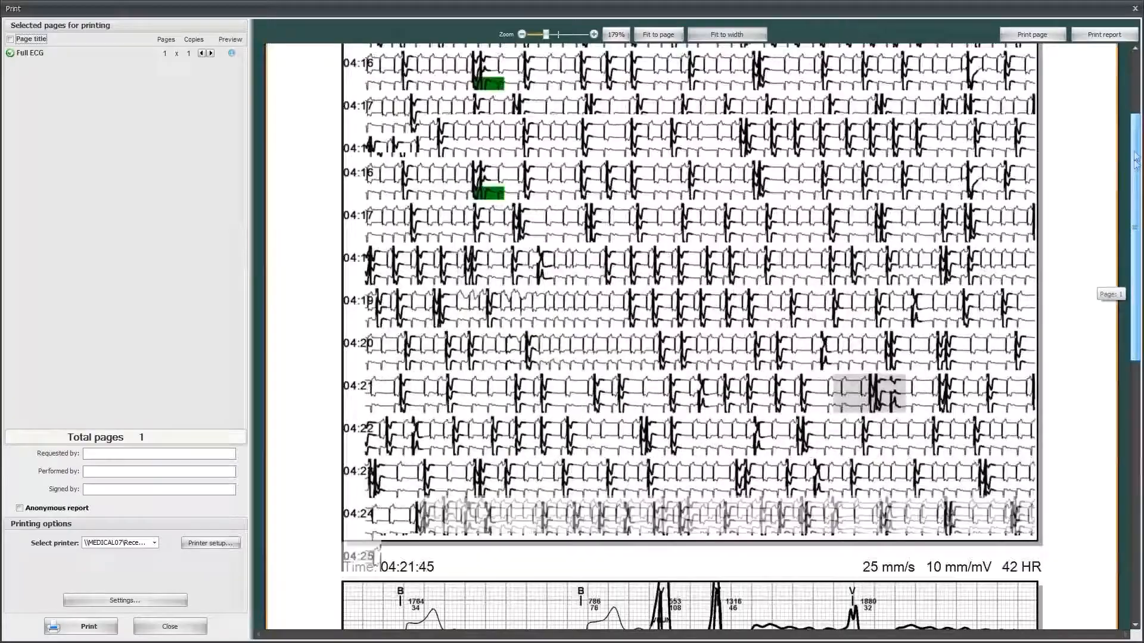
scroll(891, 444, "down", 1)
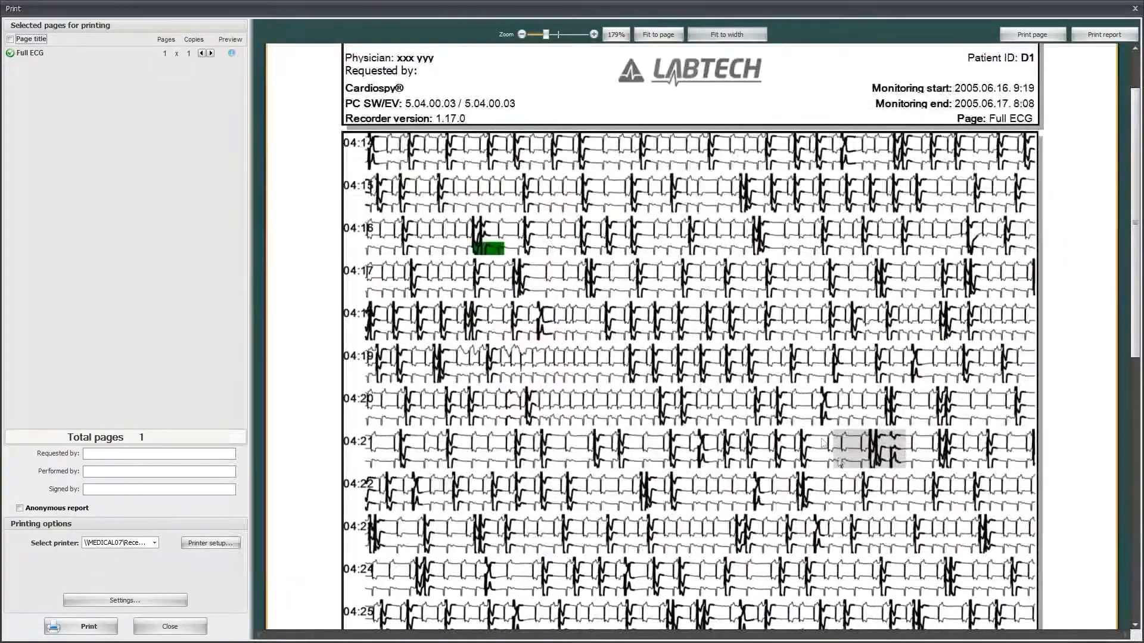
left_click(1135, 8)
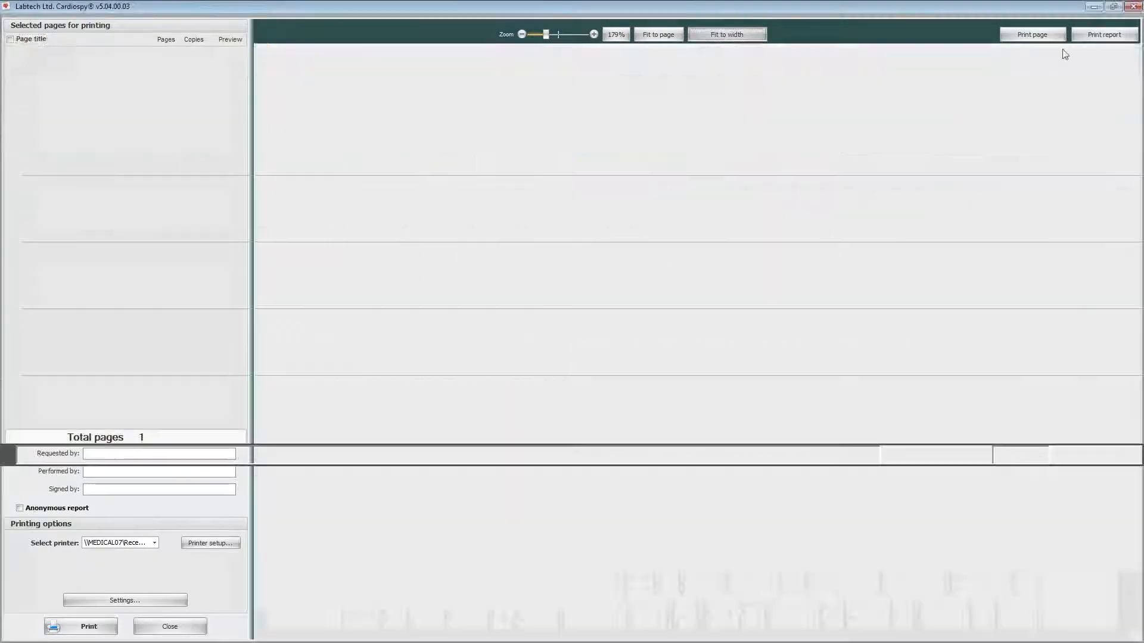
Open the report export and review the available file formats, keeping PDF
left_click(227, 27)
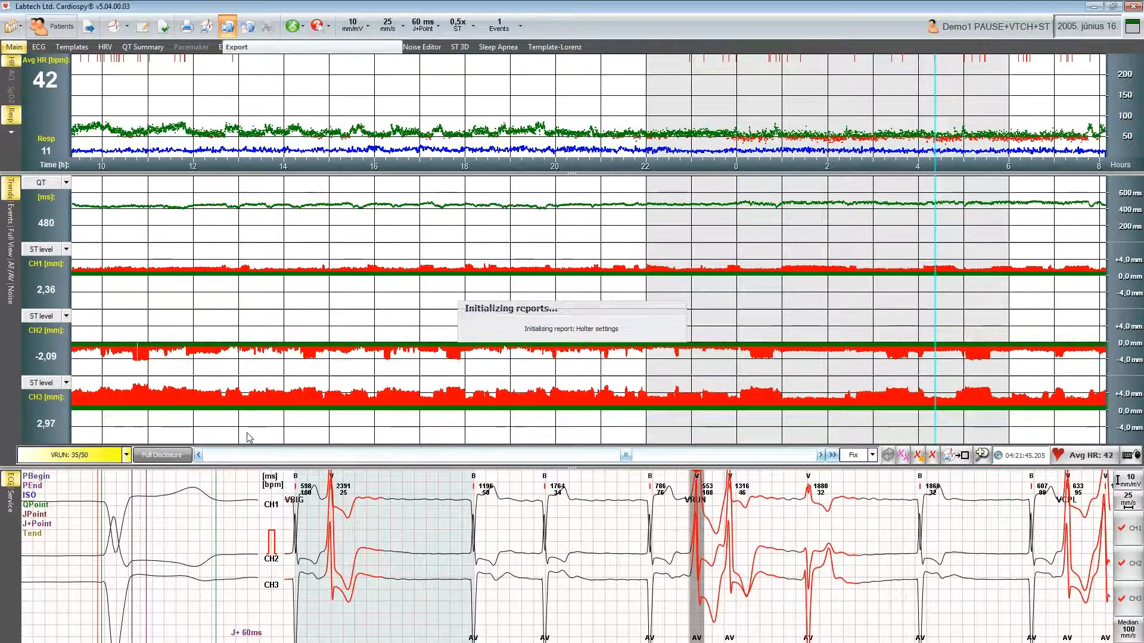
left_click(154, 544)
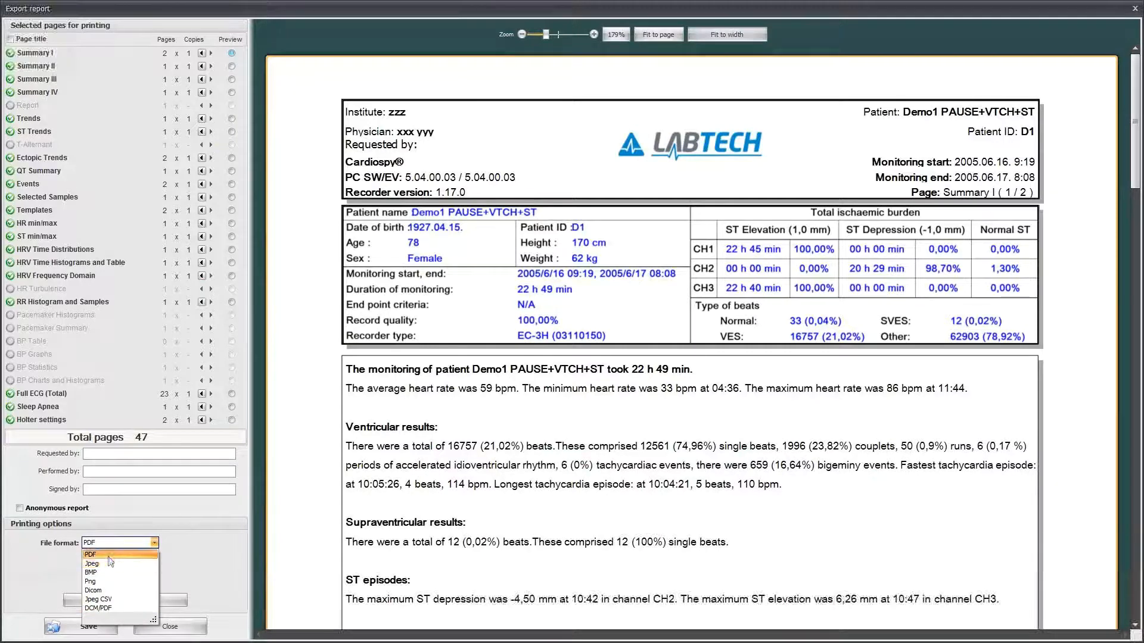
left_click(178, 571)
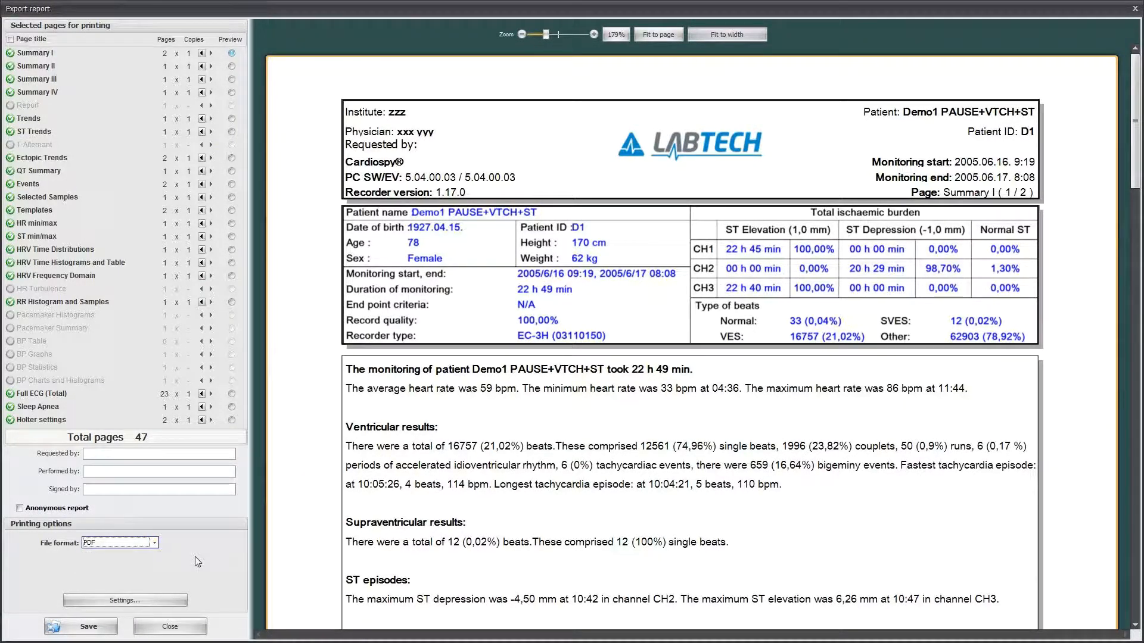